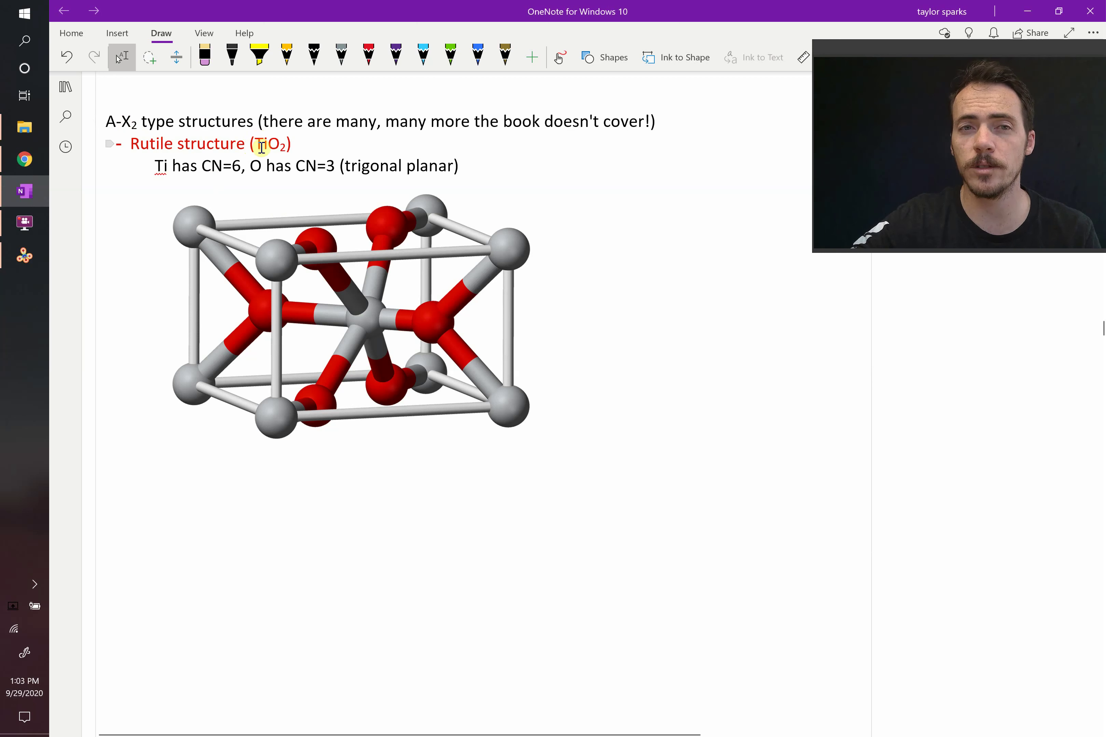
# - Handwrite the fraction 'rc / rA' in blue ink to the right of the rutile TiO2 image
pyautogui.moveTo(259, 145); pyautogui.dragTo(285, 145)
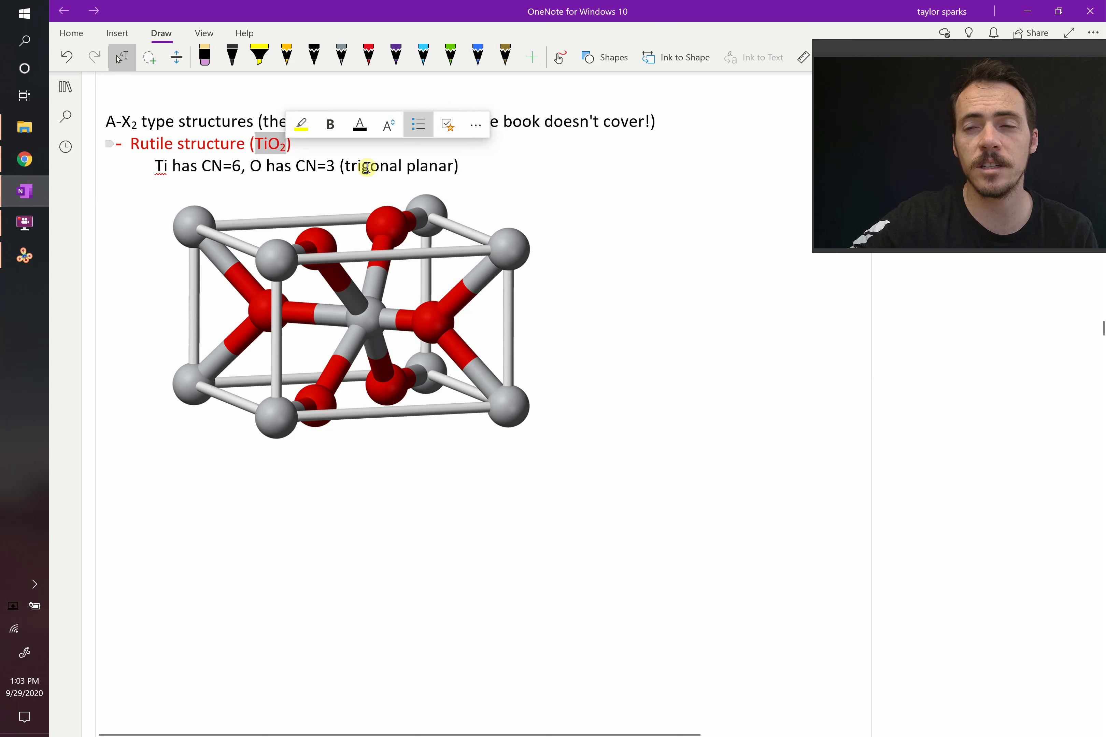
pyautogui.click(481, 159)
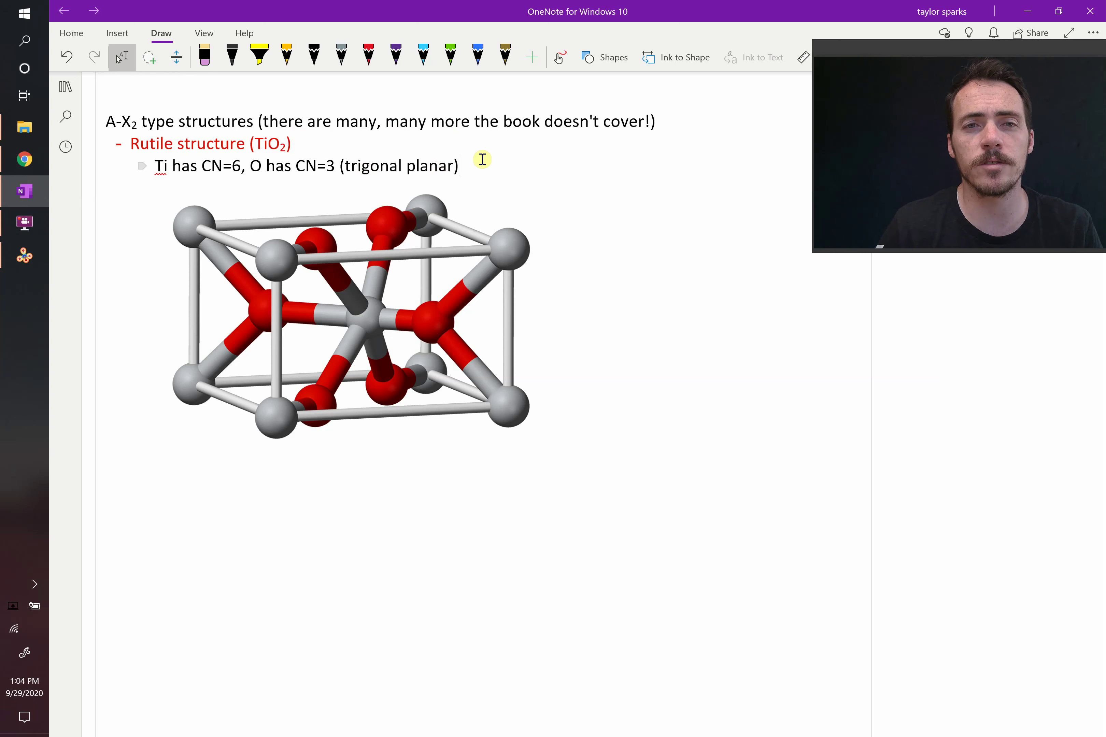
pyautogui.click(478, 55)
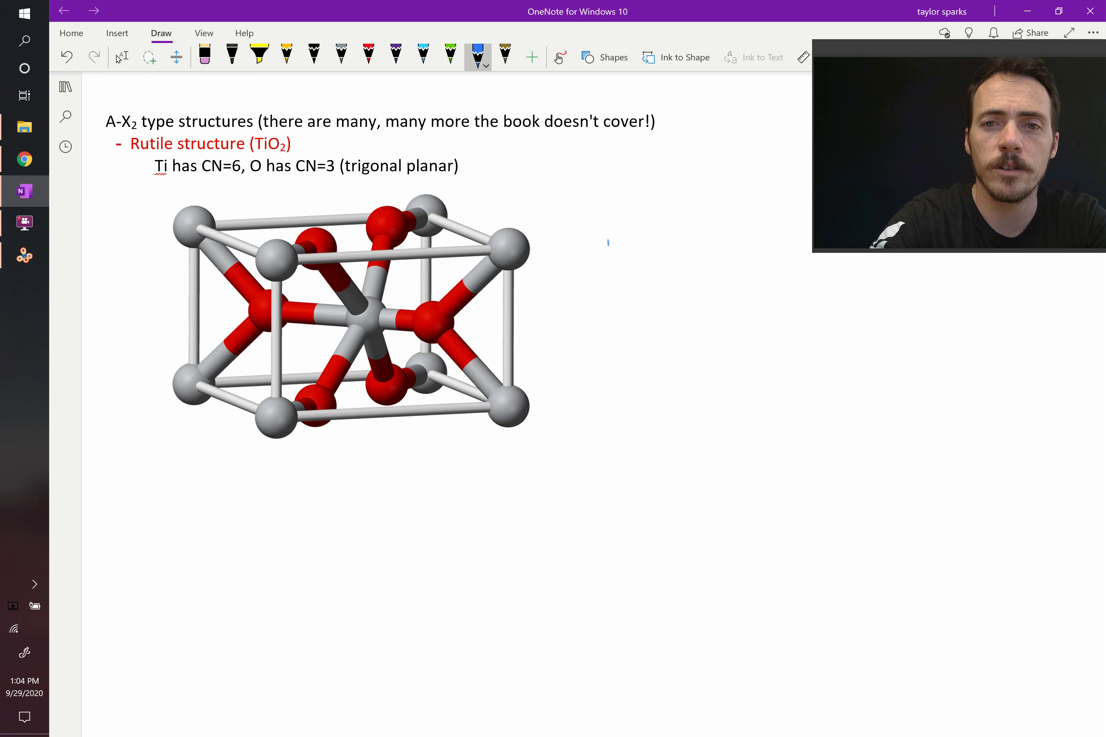
pyautogui.moveTo(609, 258); pyautogui.dragTo(627, 237)
pyautogui.click(631, 255)
pyautogui.moveTo(615, 287); pyautogui.dragTo(631, 284)
pyautogui.moveTo(611, 321)
pyautogui.mouseDown()
pyautogui.moveTo(627, 301)
pyautogui.moveTo(637, 332)
pyautogui.mouseUp()
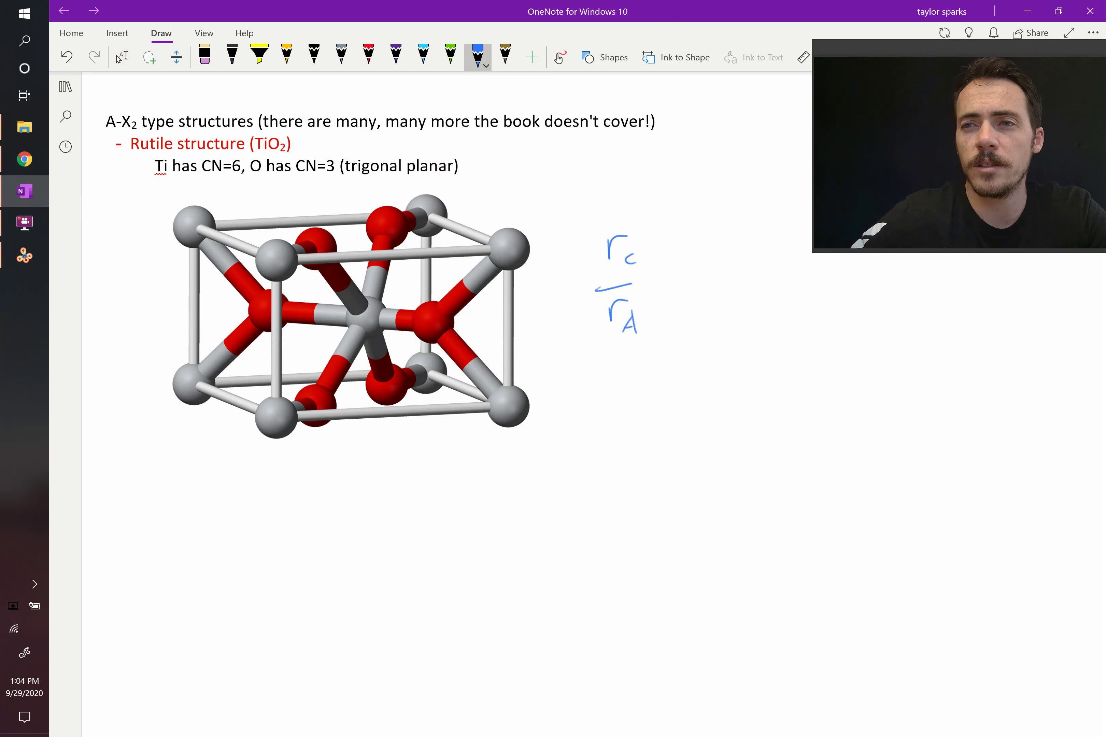
pyautogui.click(122, 57)
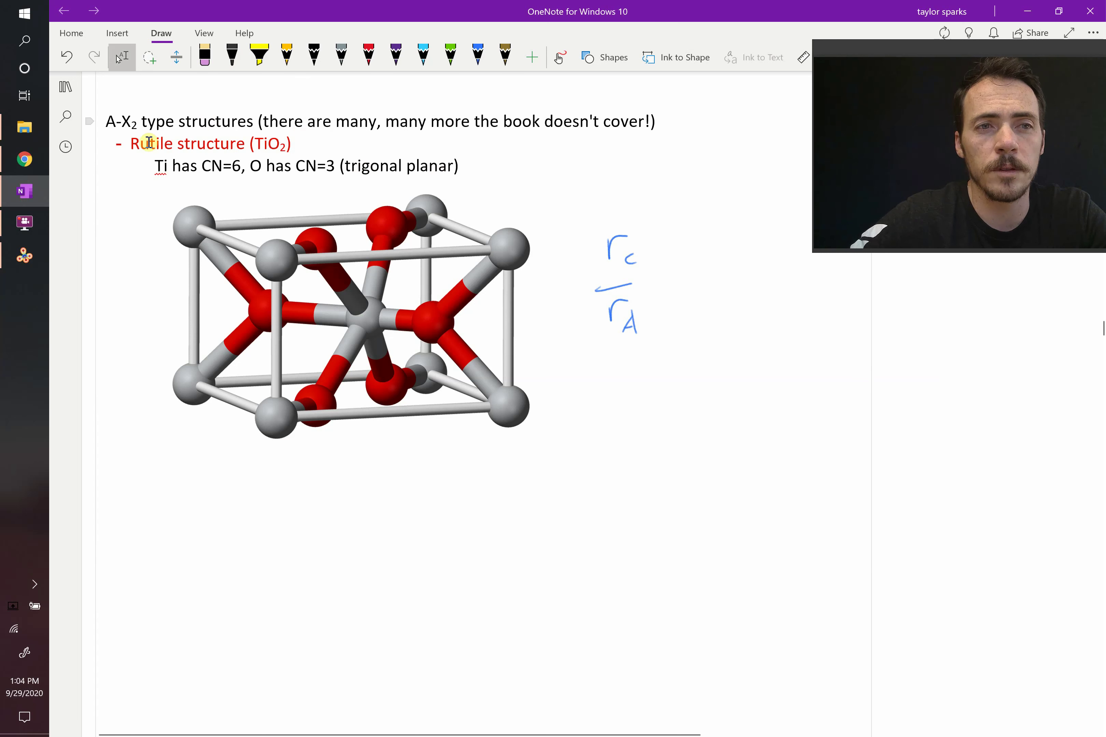
# - Look up the ionic radii of Ti (0.605 for CN 6) and O in the Seshadri Periodic Table
pyautogui.click(25, 164)
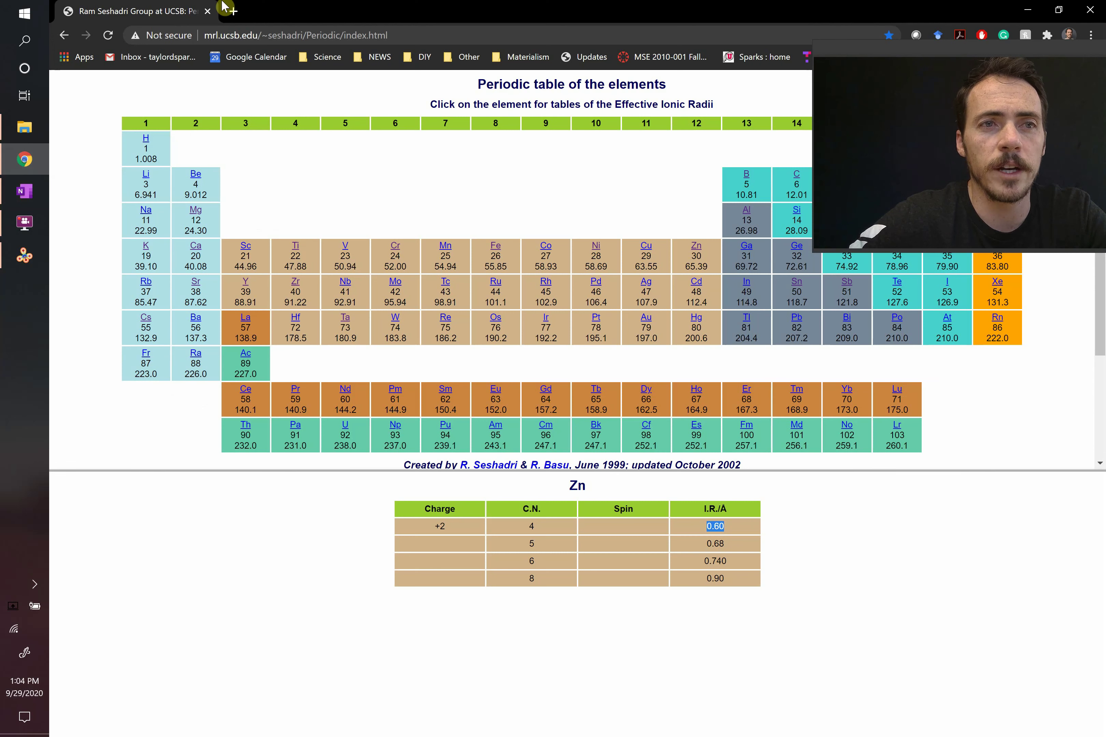
pyautogui.click(306, 252)
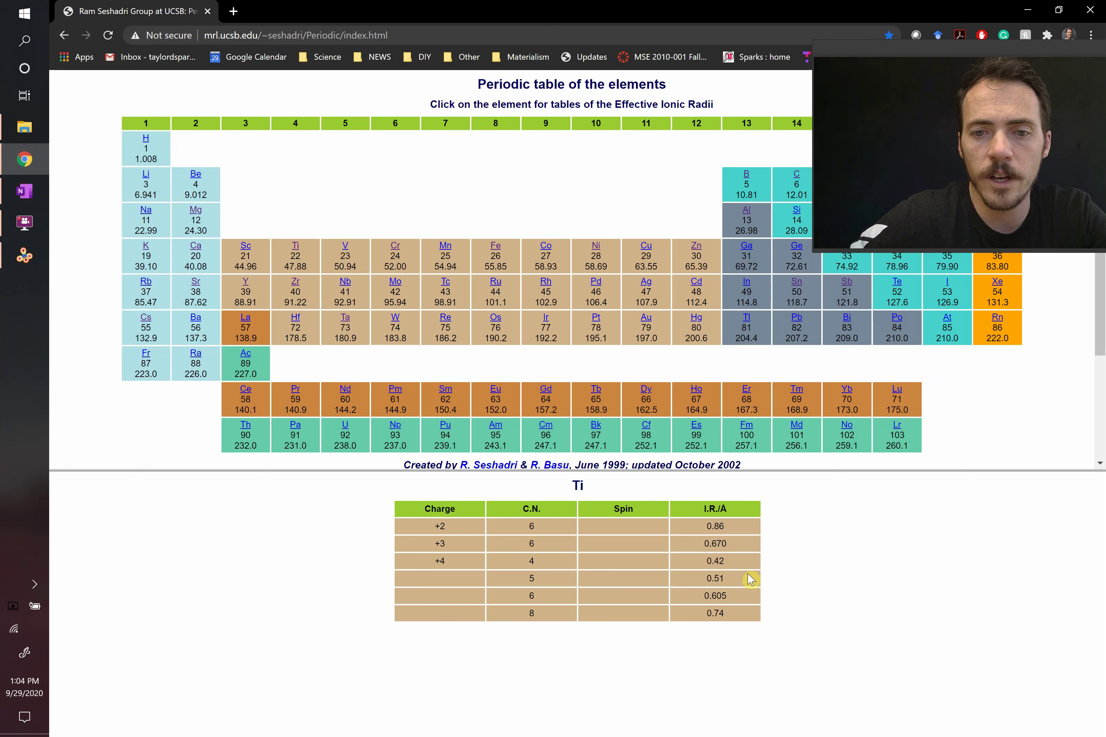
pyautogui.moveTo(733, 597); pyautogui.dragTo(697, 599)
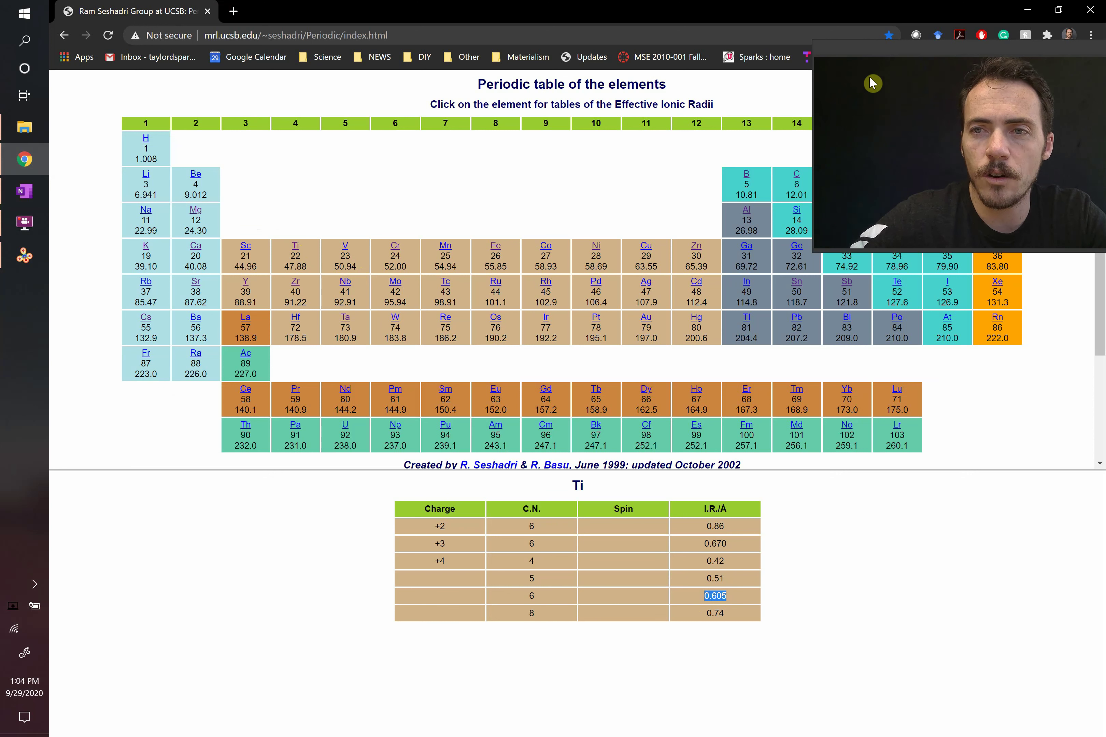
pyautogui.moveTo(889, 80); pyautogui.dragTo(903, 249)
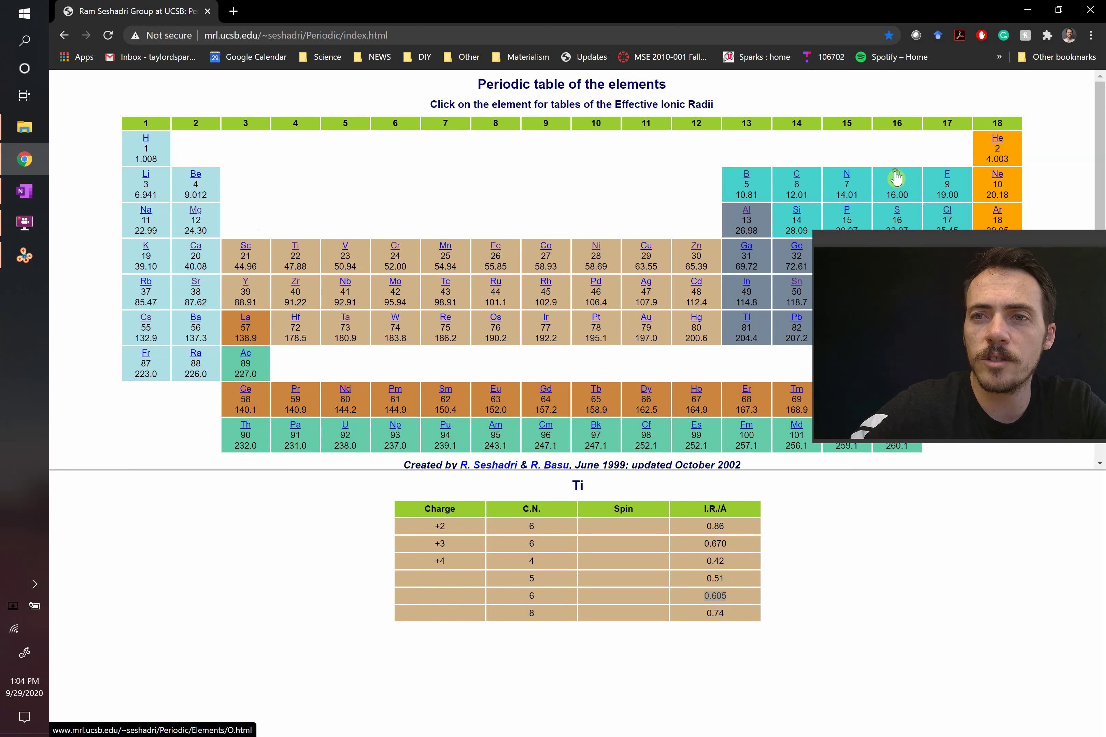
pyautogui.click(896, 176)
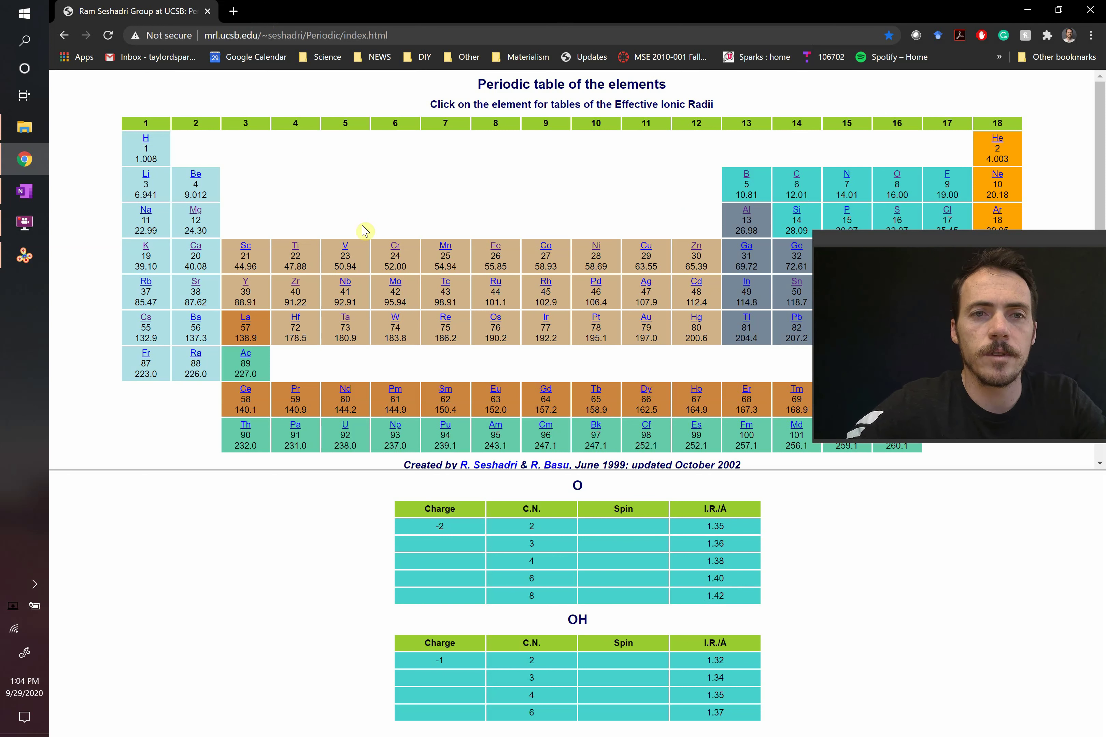
pyautogui.click(296, 247)
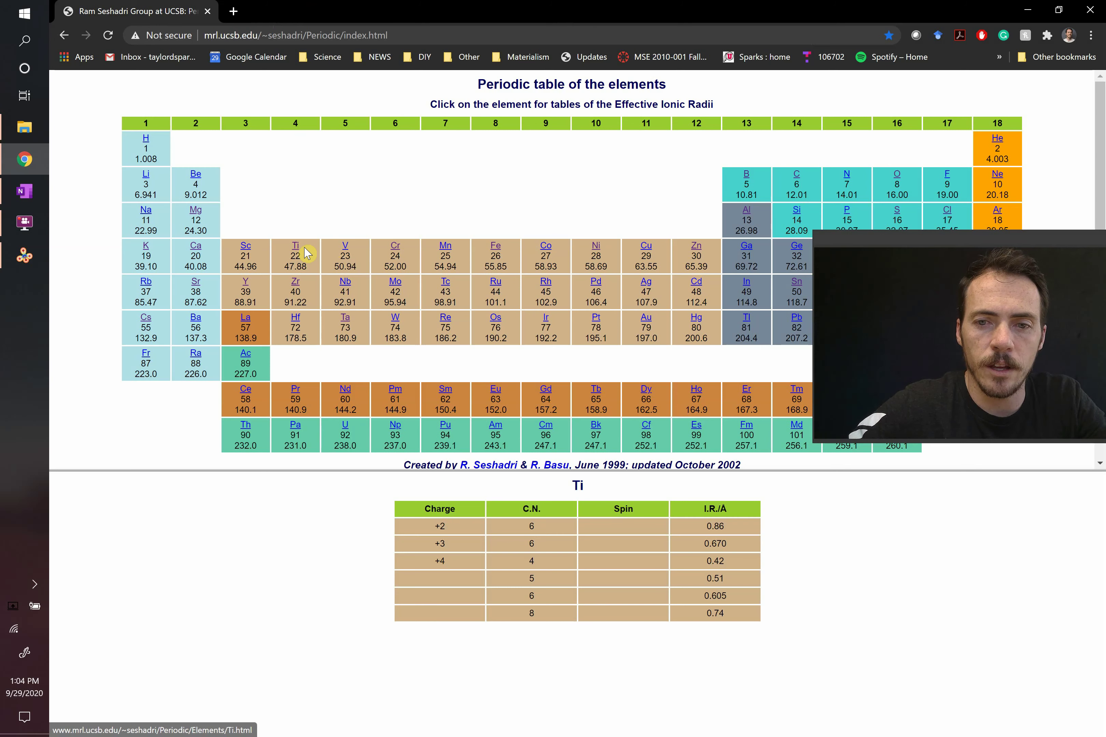
# - Compute 0.6/1.38 in a new browser tab's address bar
pyautogui.click(233, 11)
pyautogui.click(270, 24)
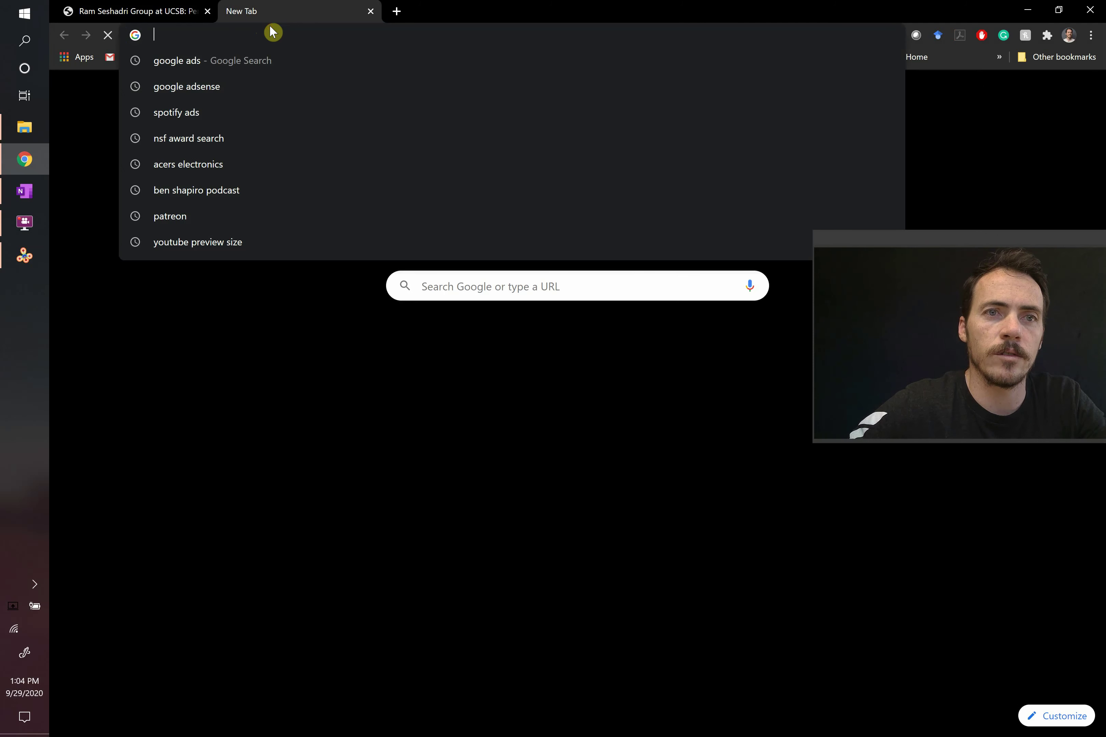
pyautogui.write('0.6/')
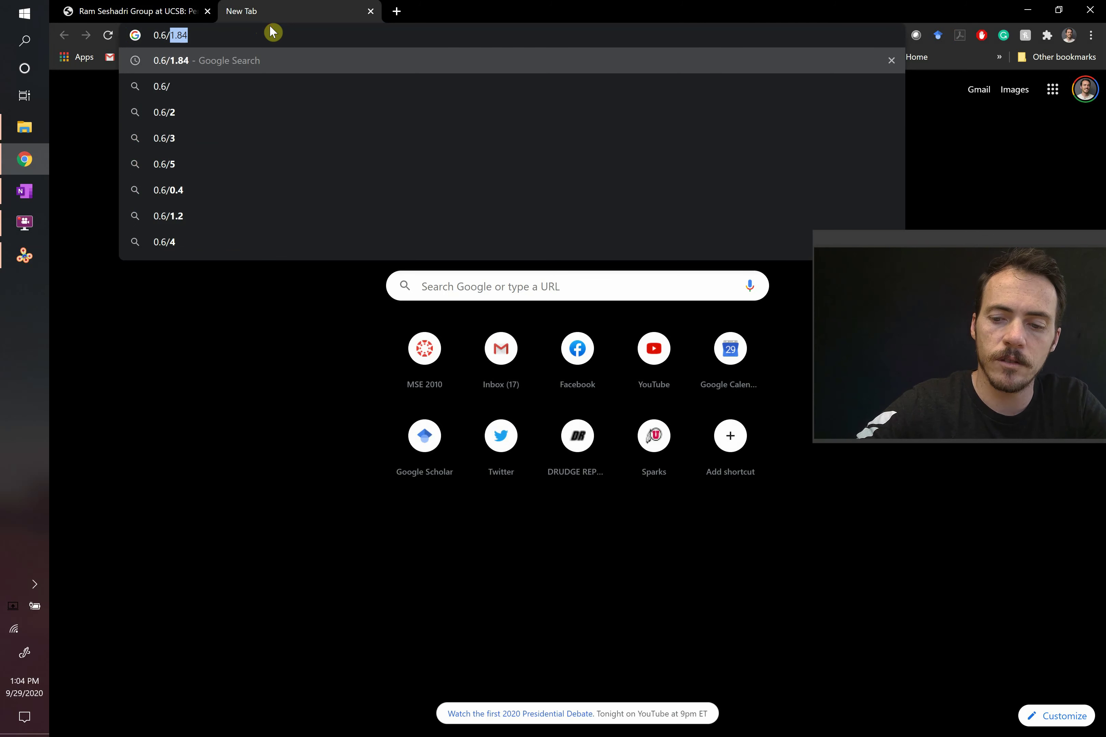
pyautogui.write('1.38')
pyautogui.press('Return')
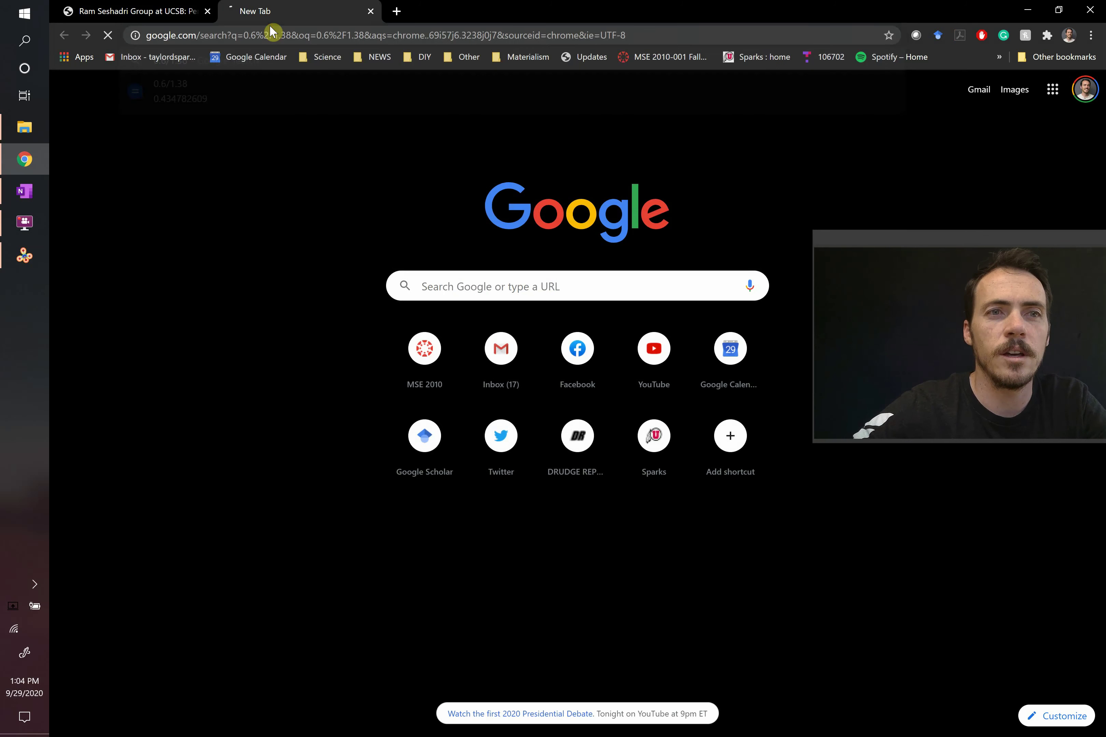
# - Check the CN 6 octahedral 0.414 - 0.732 range in the ratio table, then return to the Rutile section
pyautogui.click(31, 195)
pyautogui.scroll(10, 503, 264)
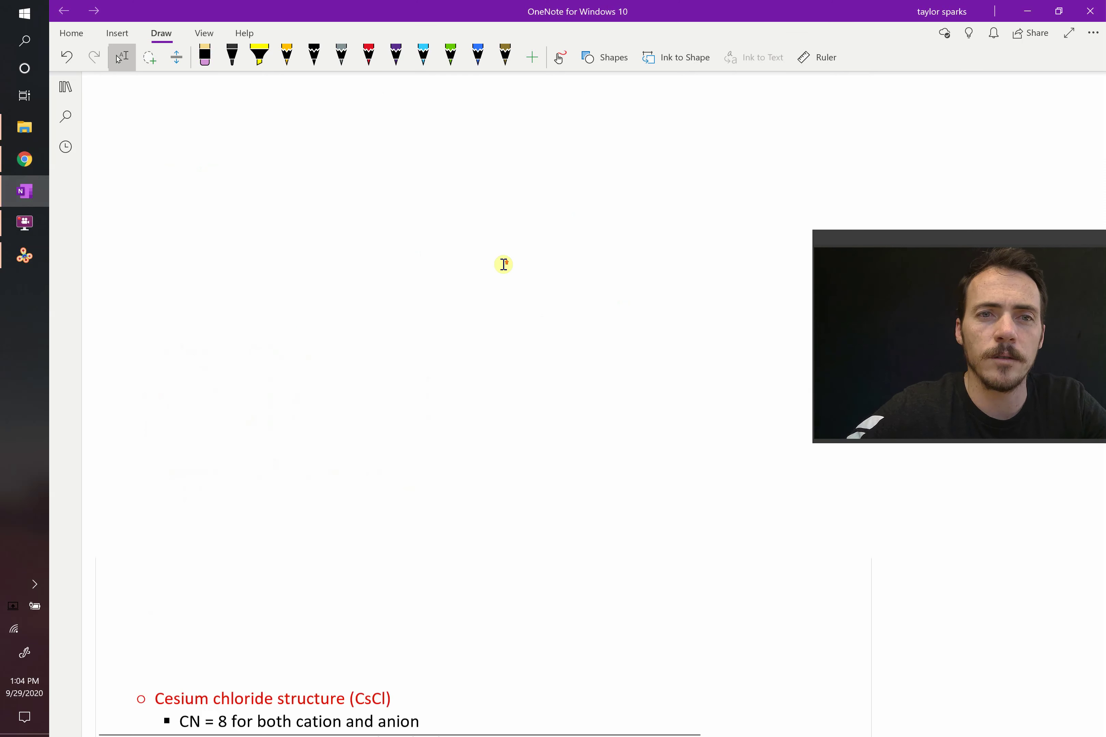
pyautogui.scroll(10, 504, 264)
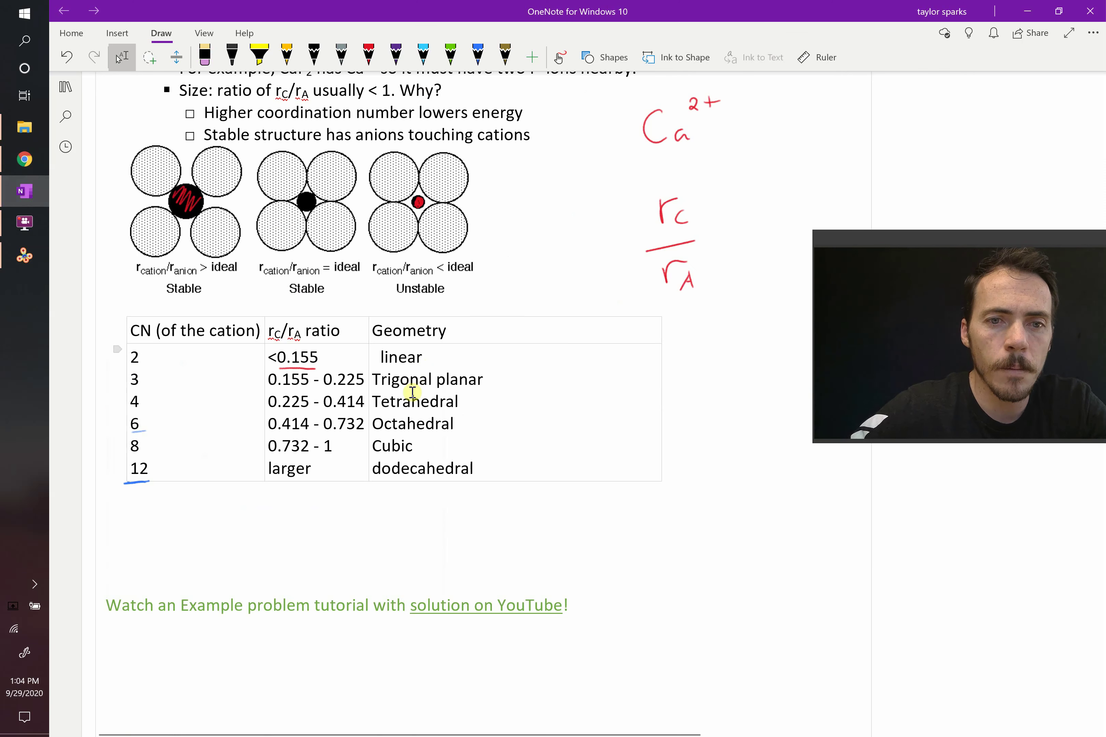
pyautogui.moveTo(291, 422); pyautogui.dragTo(348, 423)
pyautogui.click(410, 424)
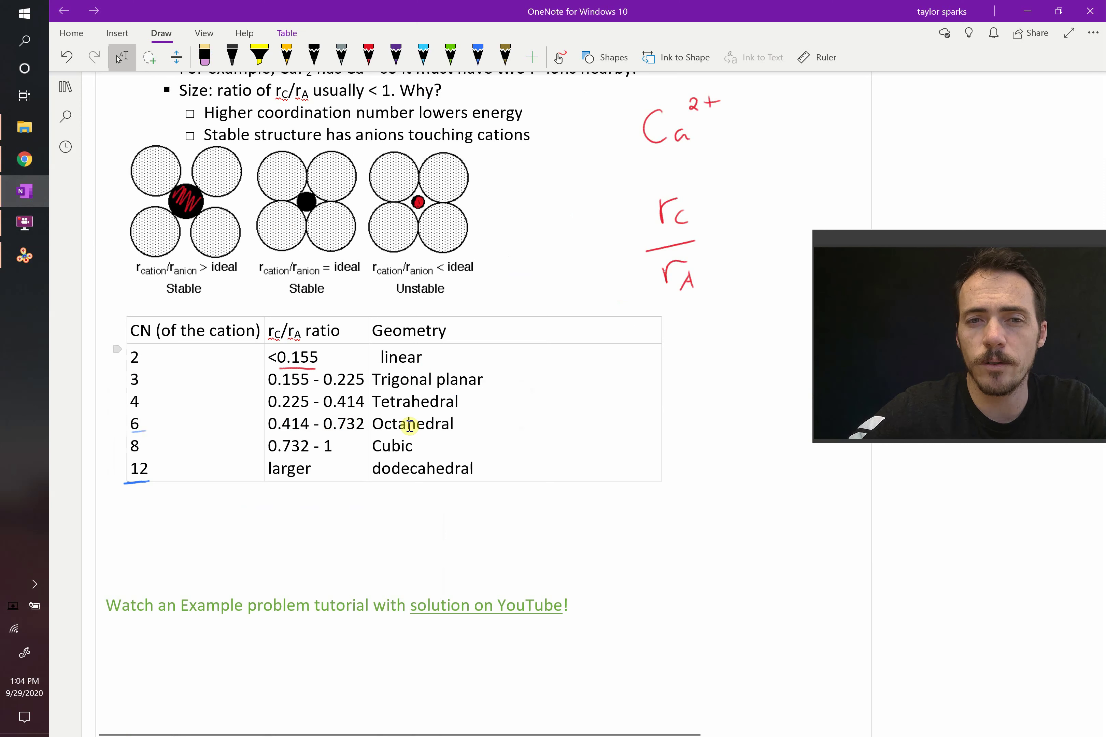
pyautogui.click(132, 424)
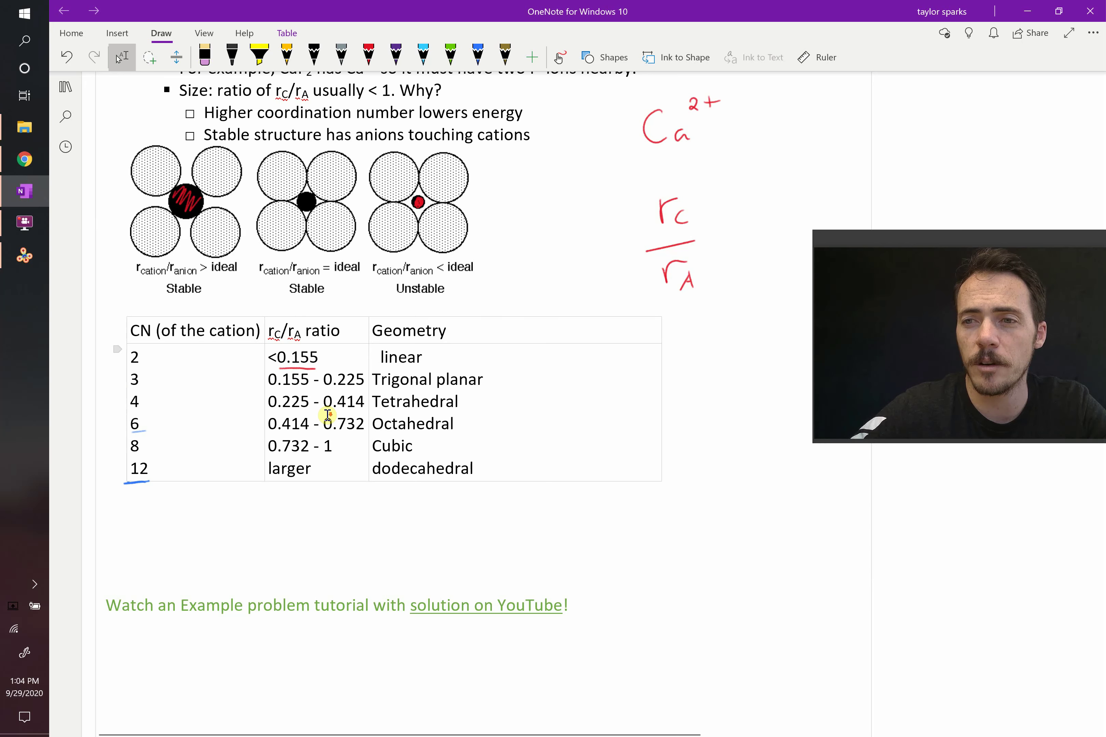
pyautogui.scroll(-20, 328, 415)
pyautogui.scroll(-15, 327, 415)
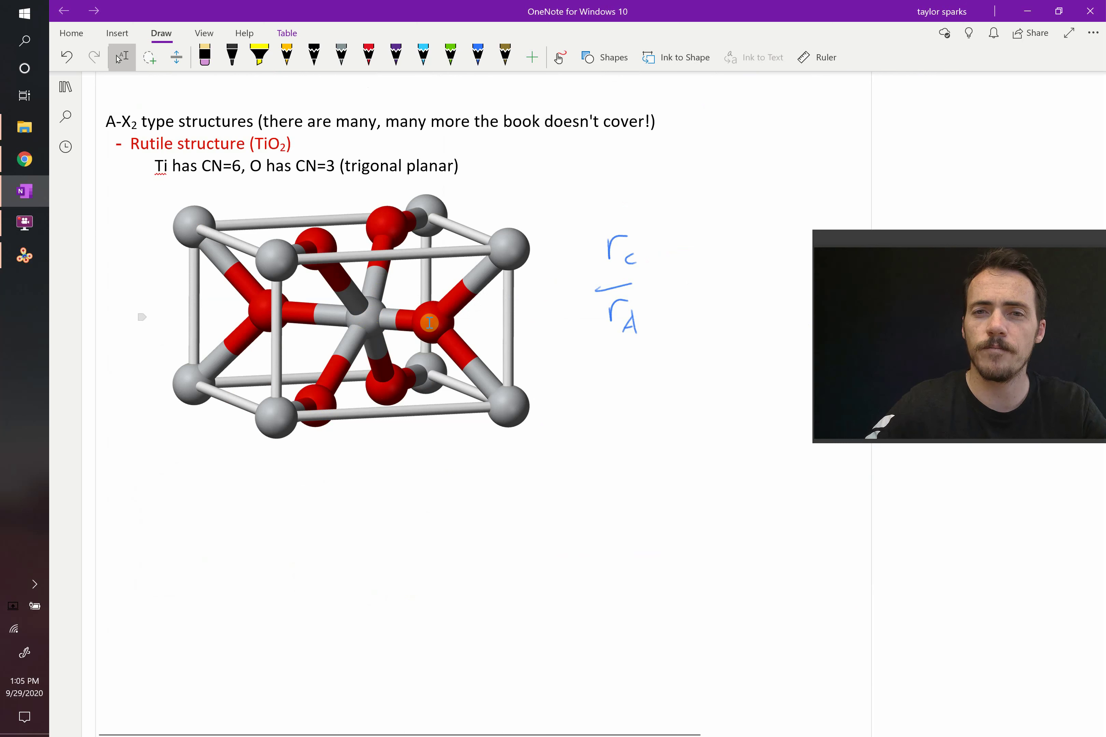
# - In blue ink, draw a line from the central Ti atom and write 'CN=6 for Ti4+' at its end
pyautogui.click(478, 57)
pyautogui.moveTo(368, 328)
pyautogui.mouseDown()
pyautogui.moveTo(431, 513)
pyautogui.moveTo(469, 520)
pyautogui.moveTo(496, 490)
pyautogui.moveTo(541, 501)
pyautogui.mouseUp()
pyautogui.moveTo(593, 467)
pyautogui.mouseDown()
pyautogui.moveTo(591, 495)
pyautogui.moveTo(616, 497)
pyautogui.moveTo(653, 444)
pyautogui.mouseUp()
pyautogui.moveTo(647, 455)
pyautogui.mouseDown()
pyautogui.moveTo(668, 468)
pyautogui.moveTo(679, 438)
pyautogui.moveTo(701, 434)
pyautogui.mouseUp()
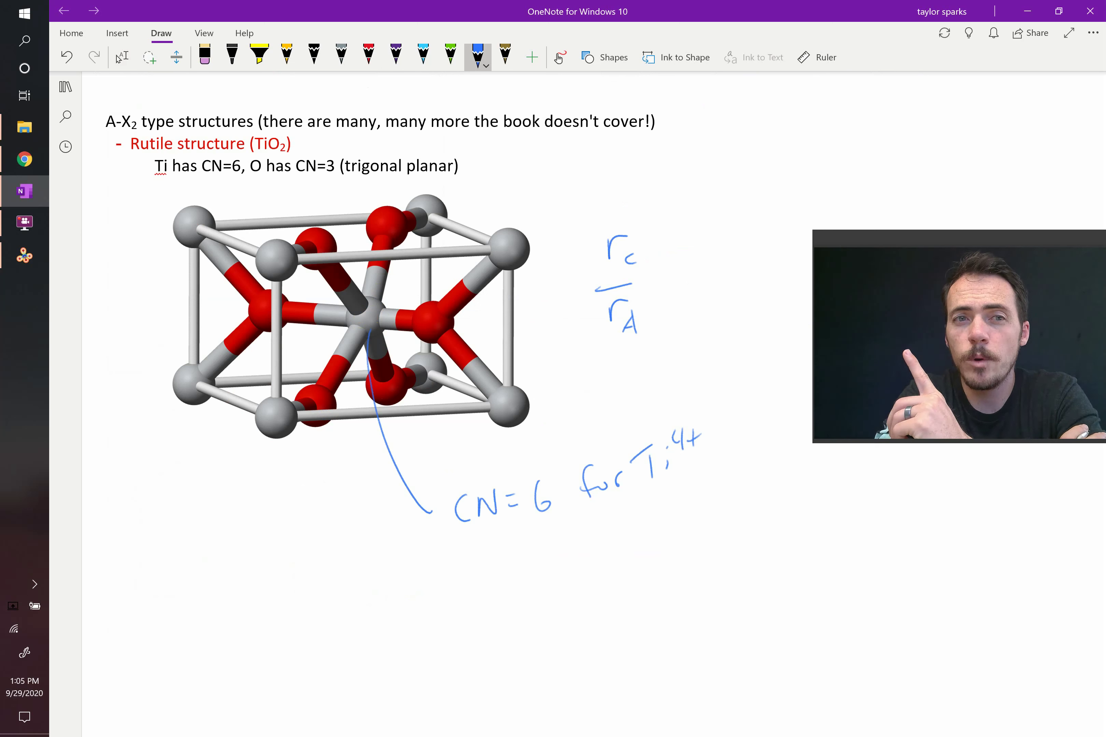
pyautogui.moveTo(239, 150)
pyautogui.mouseDown()
pyautogui.moveTo(304, 129)
pyautogui.moveTo(242, 156)
pyautogui.mouseUp()
pyautogui.hotkey('ctrl', 'z')
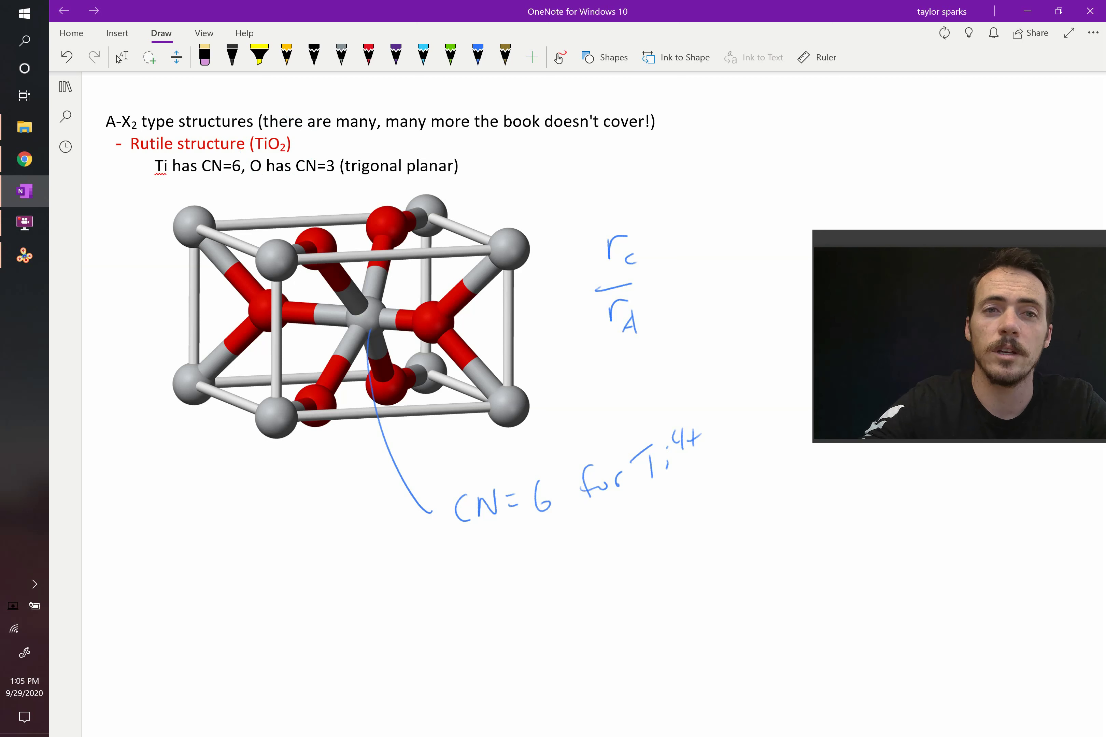
# - In purple ink, draw a line from an oxygen atom and write 'CN=3 for O2−' beside it
pyautogui.click(396, 55)
pyautogui.moveTo(434, 311); pyautogui.dragTo(488, 233)
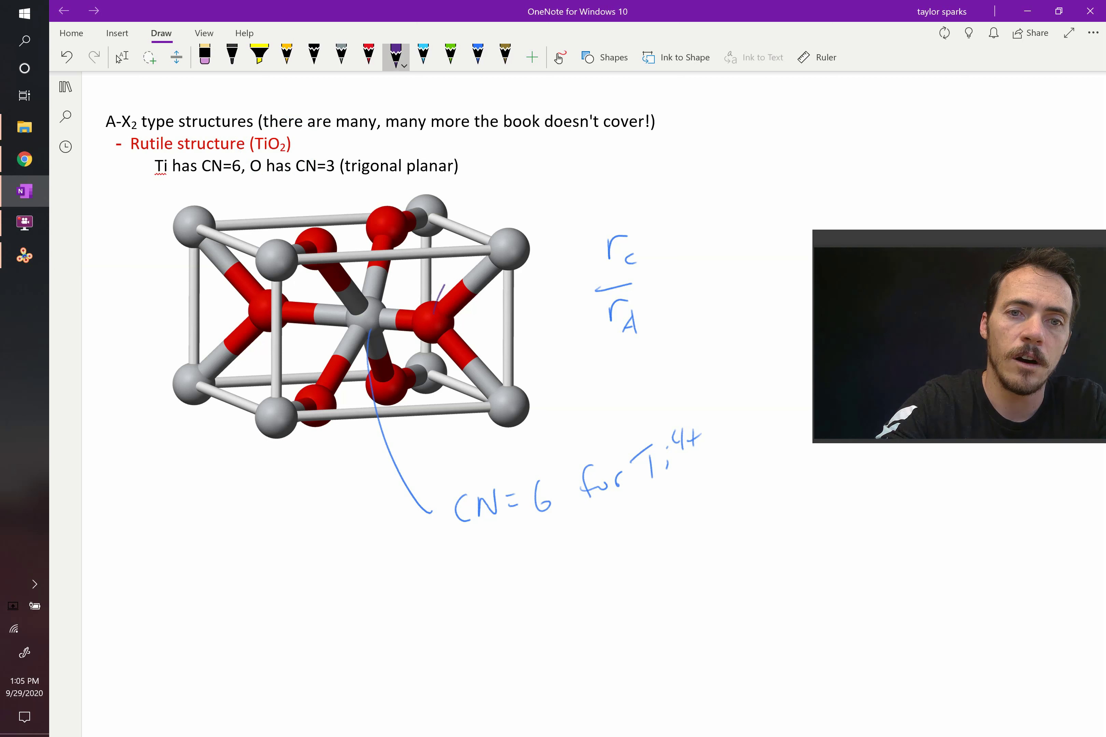
pyautogui.moveTo(597, 173); pyautogui.dragTo(601, 190)
pyautogui.moveTo(609, 188); pyautogui.dragTo(621, 169)
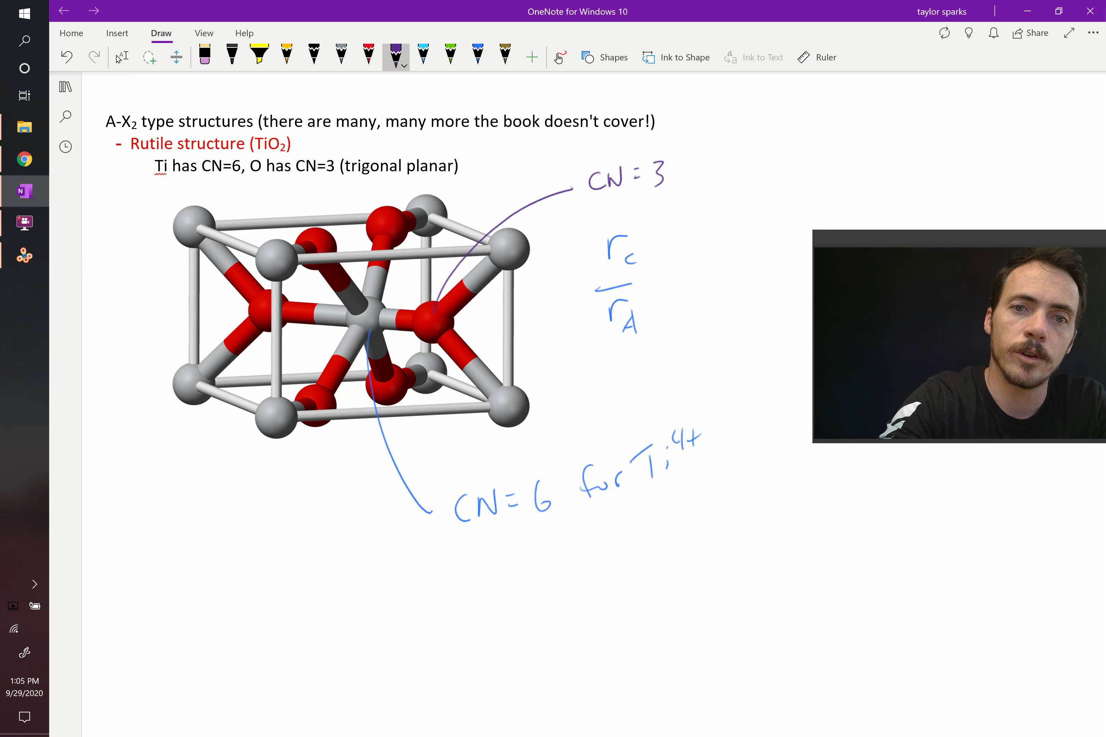
pyautogui.moveTo(360, 328); pyautogui.dragTo(375, 295)
pyautogui.moveTo(505, 413); pyautogui.dragTo(515, 387)
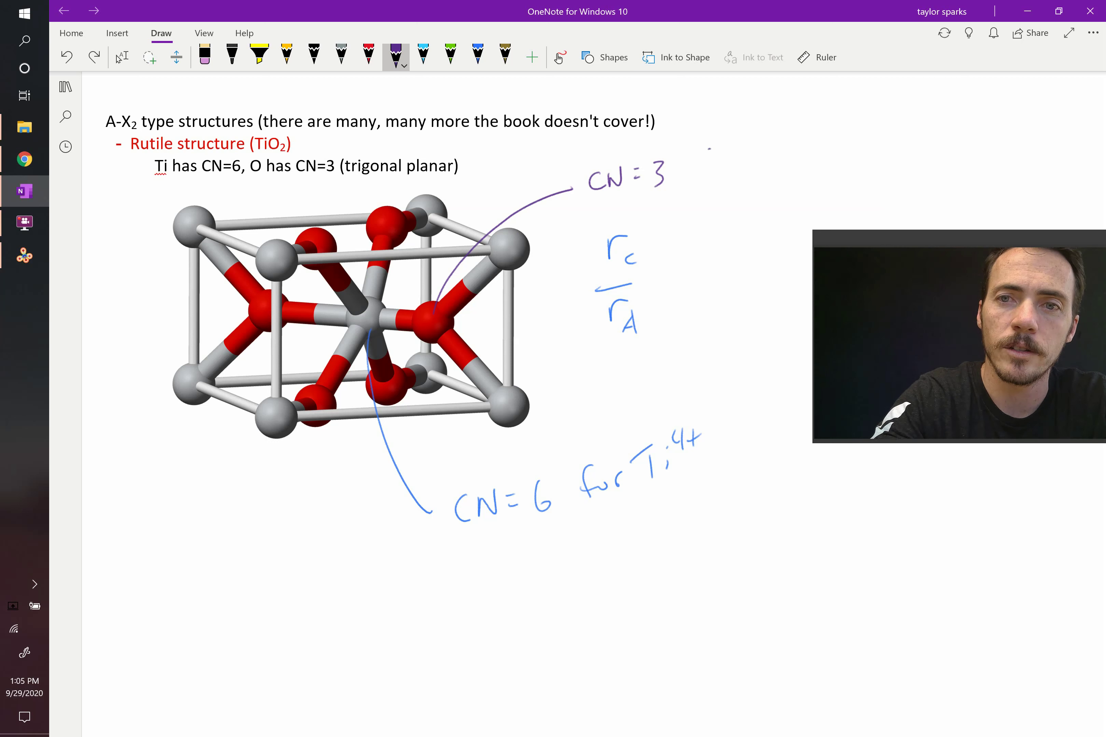
pyautogui.moveTo(720, 166); pyautogui.dragTo(717, 168)
pyautogui.moveTo(726, 177); pyautogui.dragTo(780, 150)
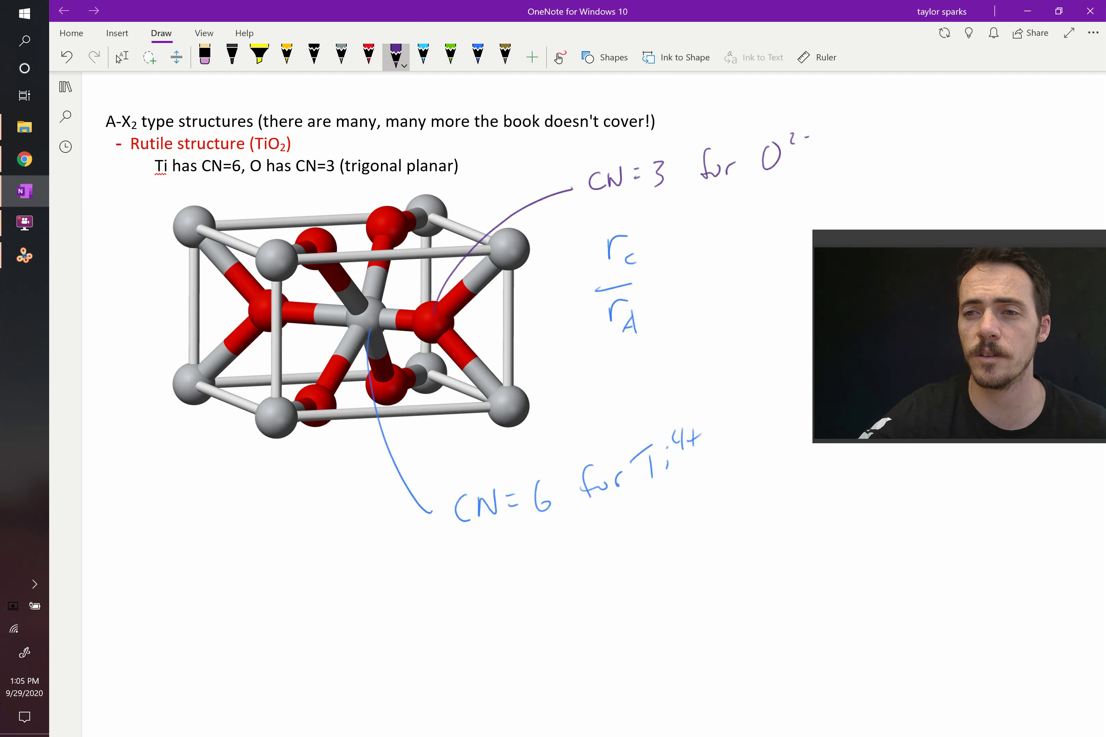
pyautogui.click(122, 56)
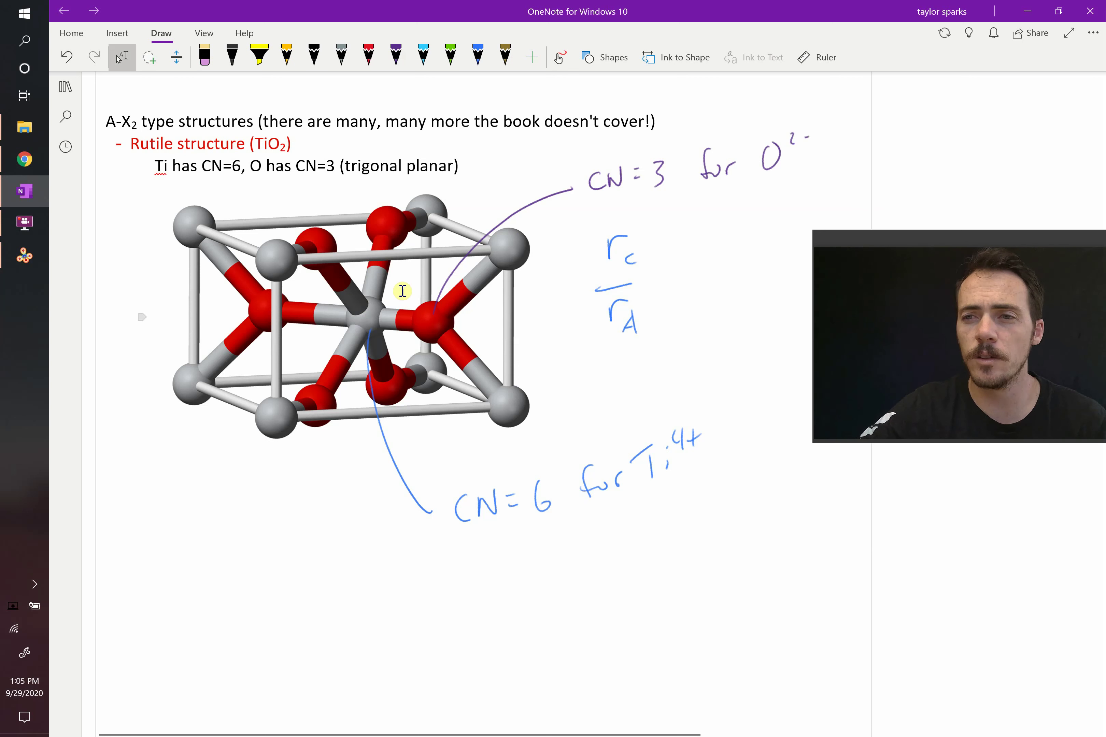
# - Rotate the rutile TiO2 model in VESTA to show the a–c face, then back toward the a–b view
pyautogui.click(24, 256)
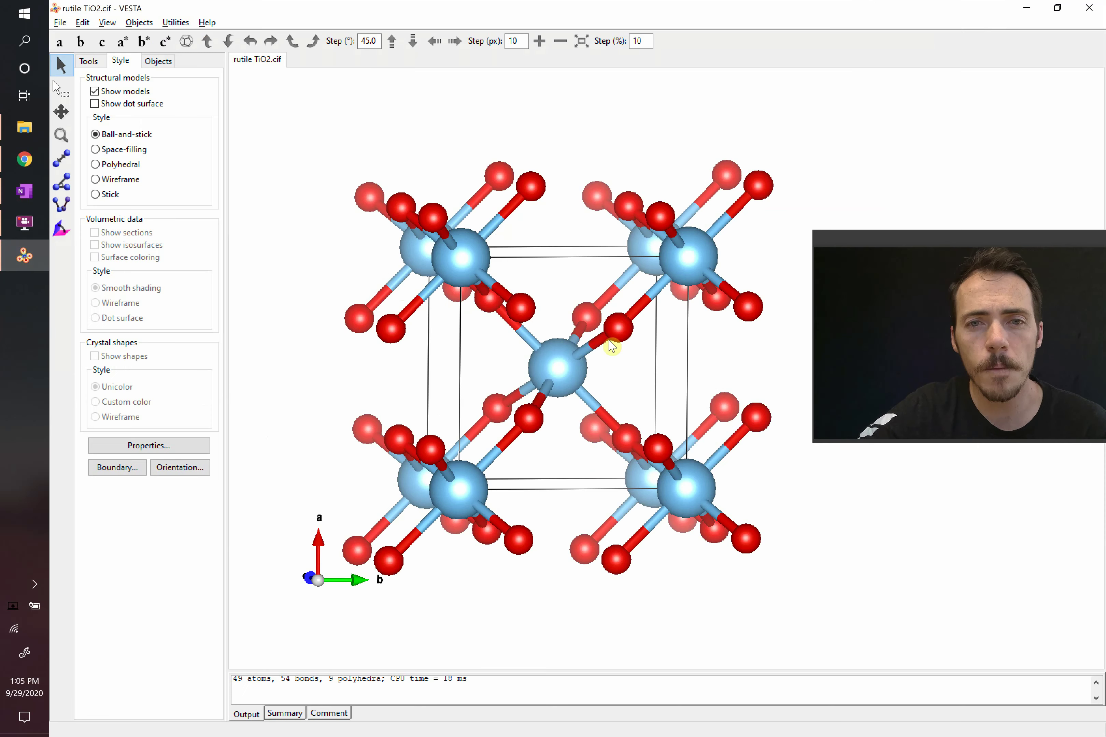
pyautogui.moveTo(617, 351)
pyautogui.mouseDown()
pyautogui.moveTo(579, 365)
pyautogui.moveTo(622, 347)
pyautogui.moveTo(673, 348)
pyautogui.moveTo(605, 352)
pyautogui.mouseUp()
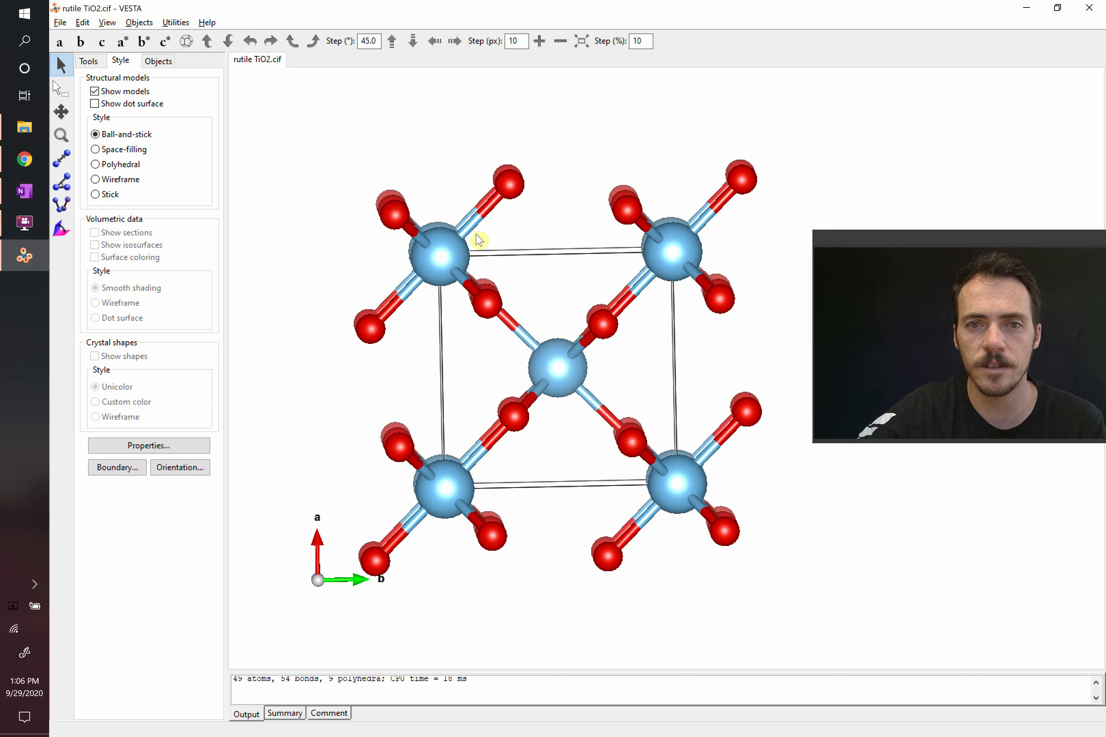
pyautogui.moveTo(389, 420); pyautogui.dragTo(532, 414)
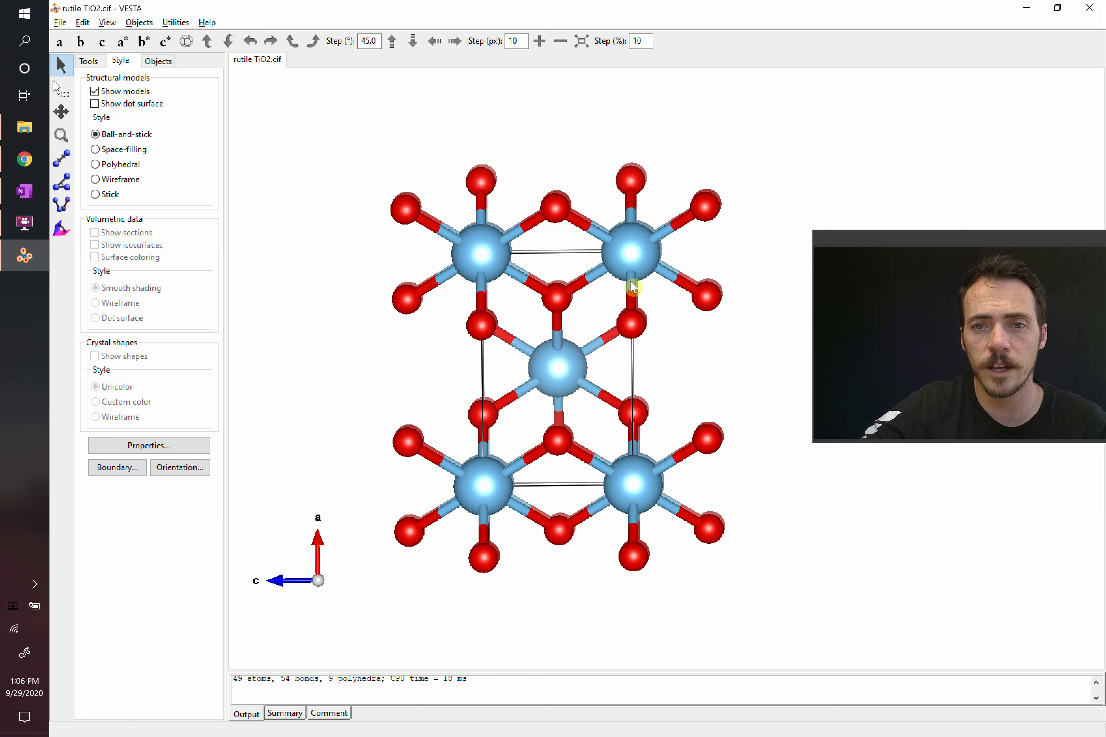
pyautogui.moveTo(632, 528); pyautogui.dragTo(543, 472)
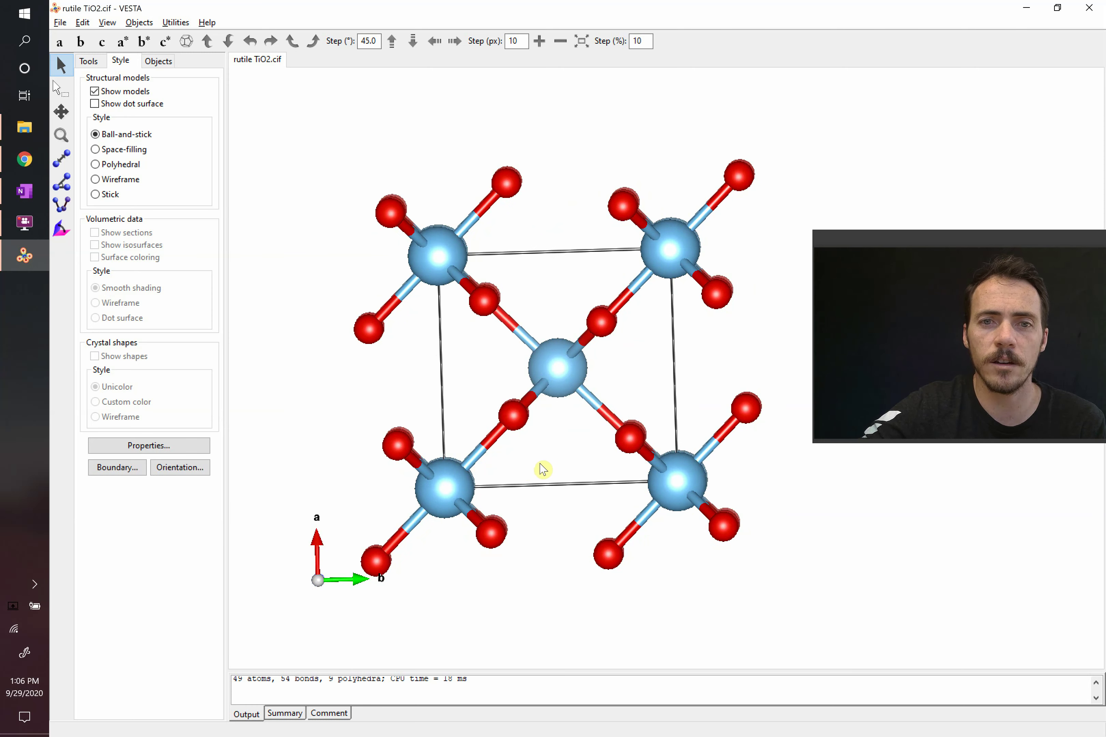
# - Open the model's unit cell data, check the c lattice length, and close the dialog
pyautogui.doubleClick(540, 259)
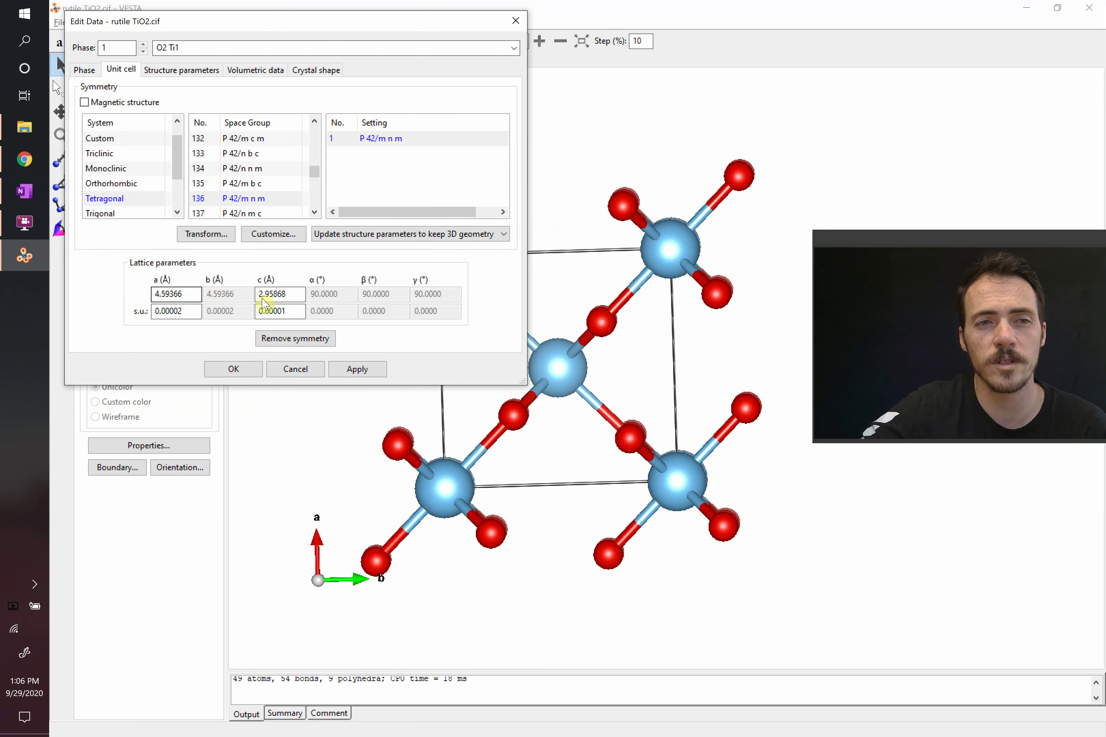
pyautogui.click(280, 299)
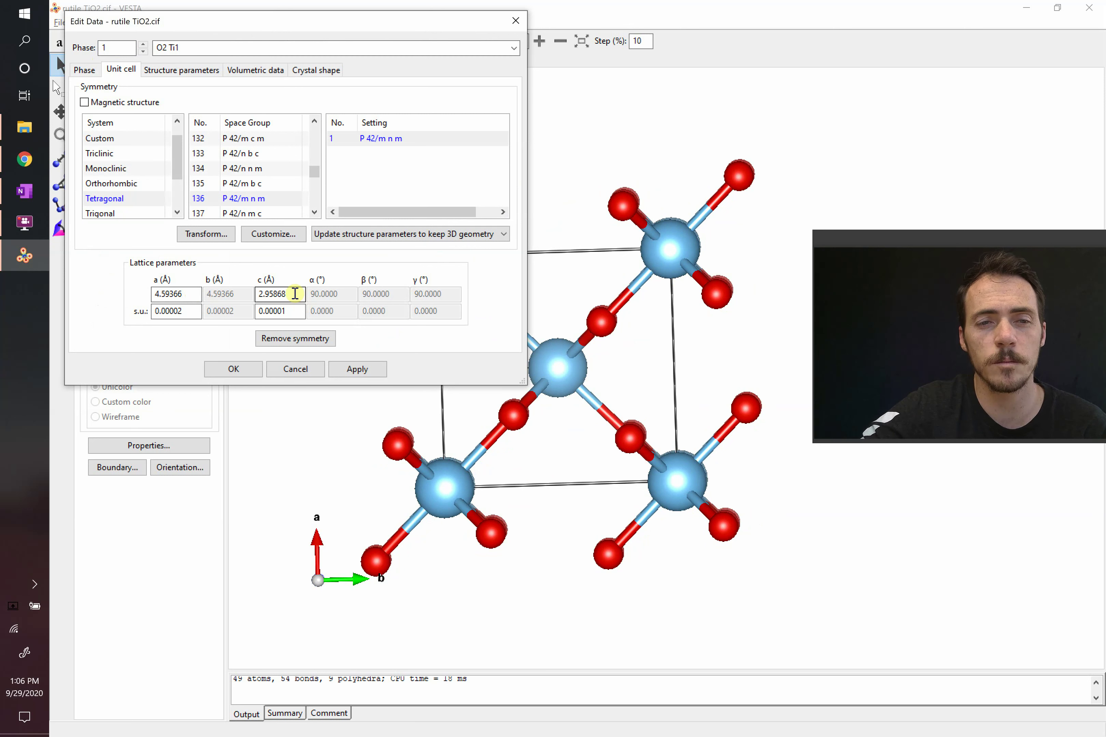
pyautogui.click(512, 23)
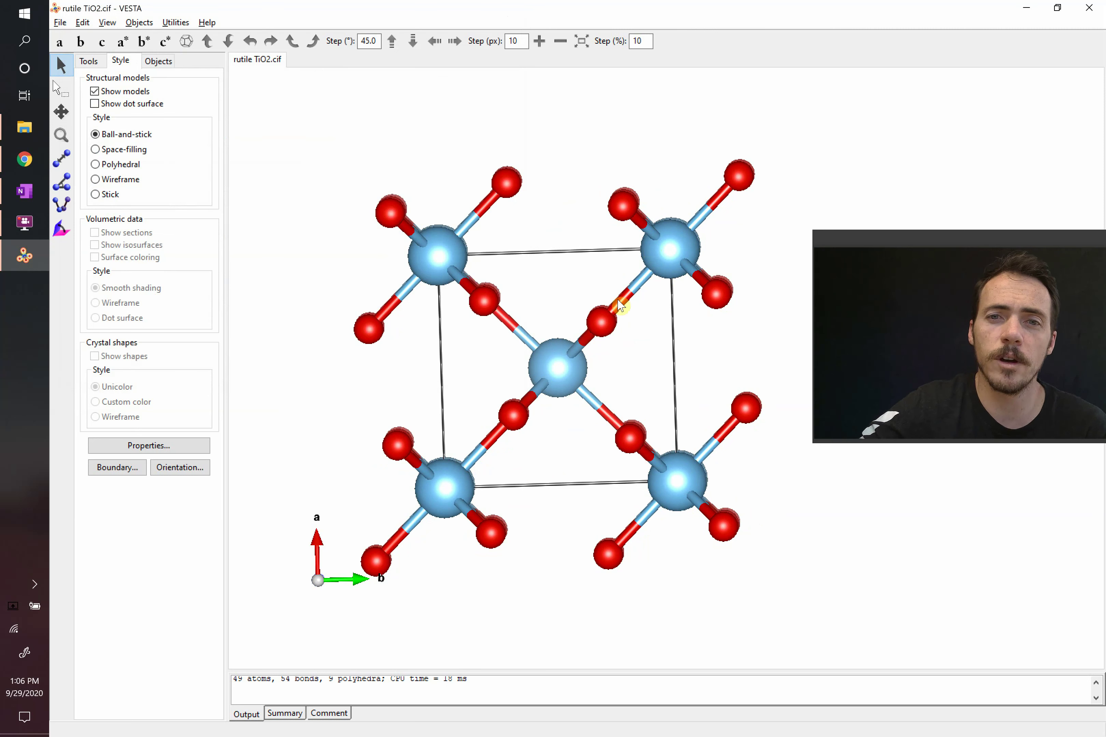
# - Display rutile as TiO6 octahedra, select the central octahedron, and orbit to inspect it from several sides
pyautogui.click(123, 165)
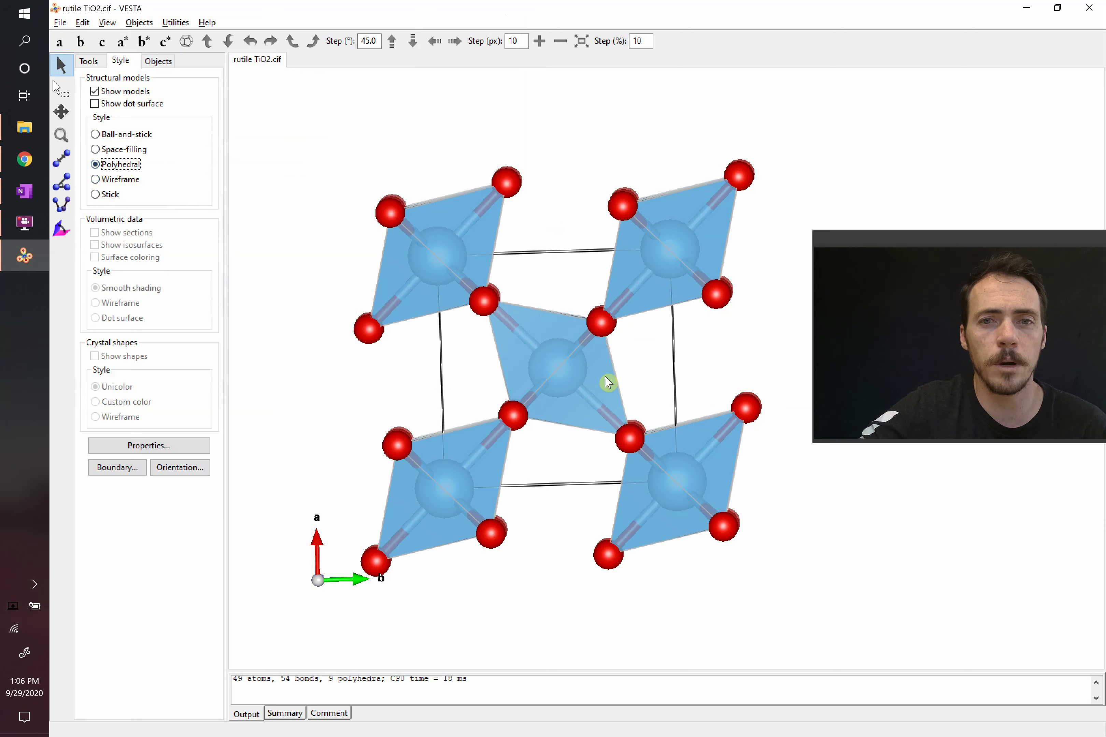
pyautogui.moveTo(622, 383)
pyautogui.mouseDown()
pyautogui.moveTo(566, 375)
pyautogui.moveTo(528, 395)
pyautogui.moveTo(634, 395)
pyautogui.moveTo(610, 401)
pyautogui.moveTo(561, 376)
pyautogui.moveTo(577, 387)
pyautogui.moveTo(639, 360)
pyautogui.moveTo(536, 392)
pyautogui.moveTo(575, 390)
pyautogui.moveTo(509, 353)
pyautogui.mouseUp()
pyautogui.click(560, 376)
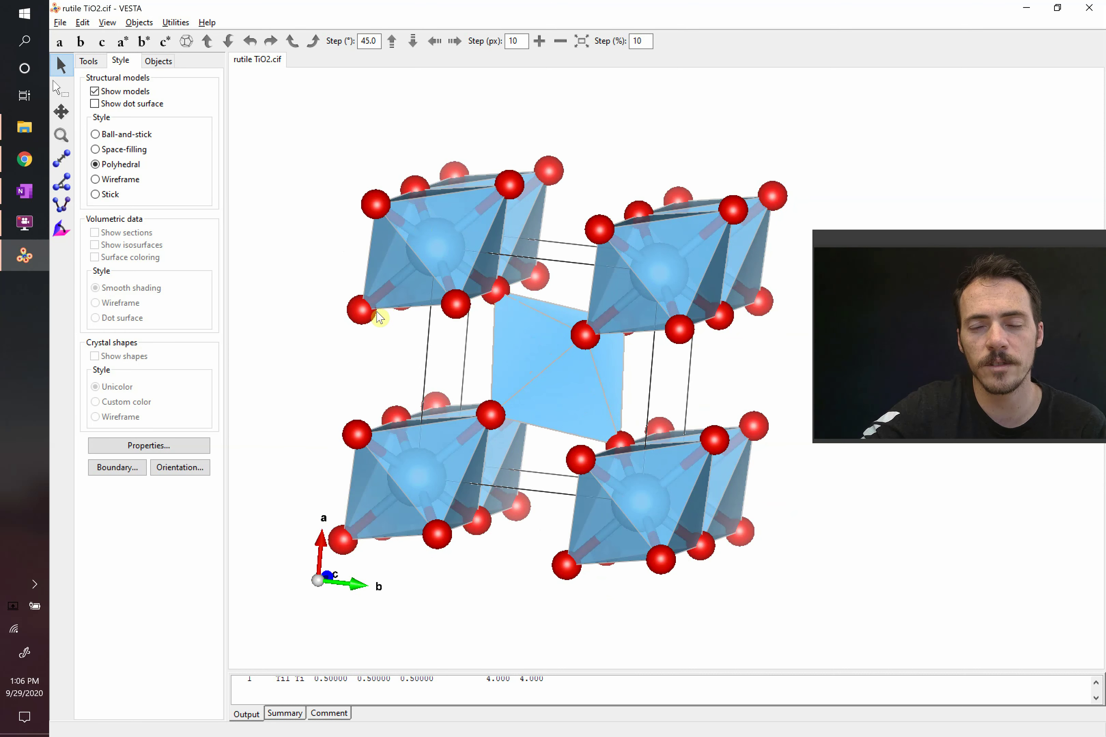
pyautogui.moveTo(553, 387)
pyautogui.mouseDown()
pyautogui.moveTo(595, 387)
pyautogui.moveTo(566, 391)
pyautogui.mouseUp()
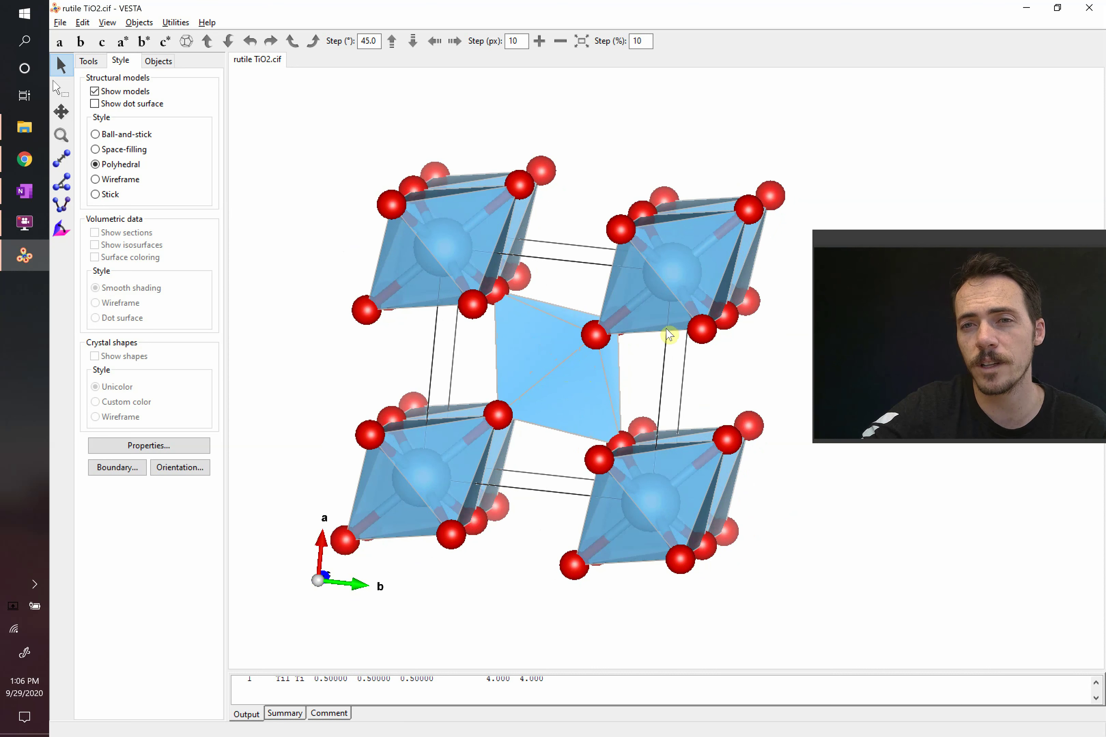
pyautogui.moveTo(676, 281); pyautogui.dragTo(672, 281)
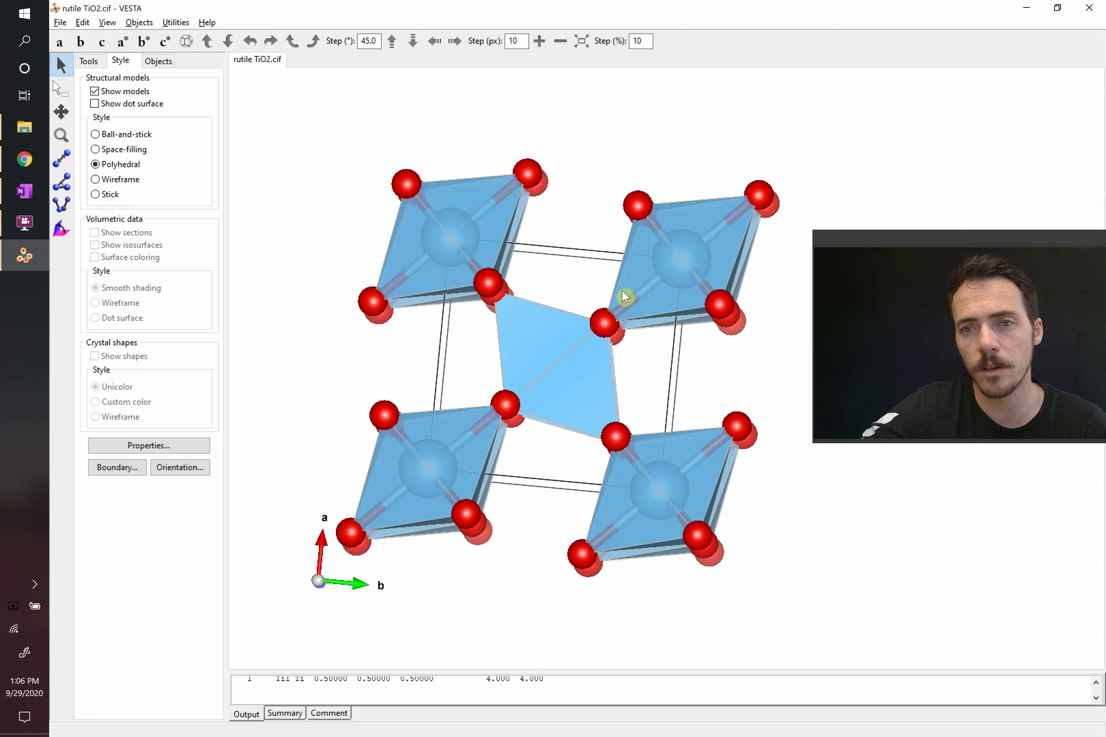
pyautogui.moveTo(678, 283); pyautogui.dragTo(614, 361)
# - In ball-and-stick style, measure two Ti–O bond lengths: 1.9800 Å and 1.9485 Å
pyautogui.click(128, 134)
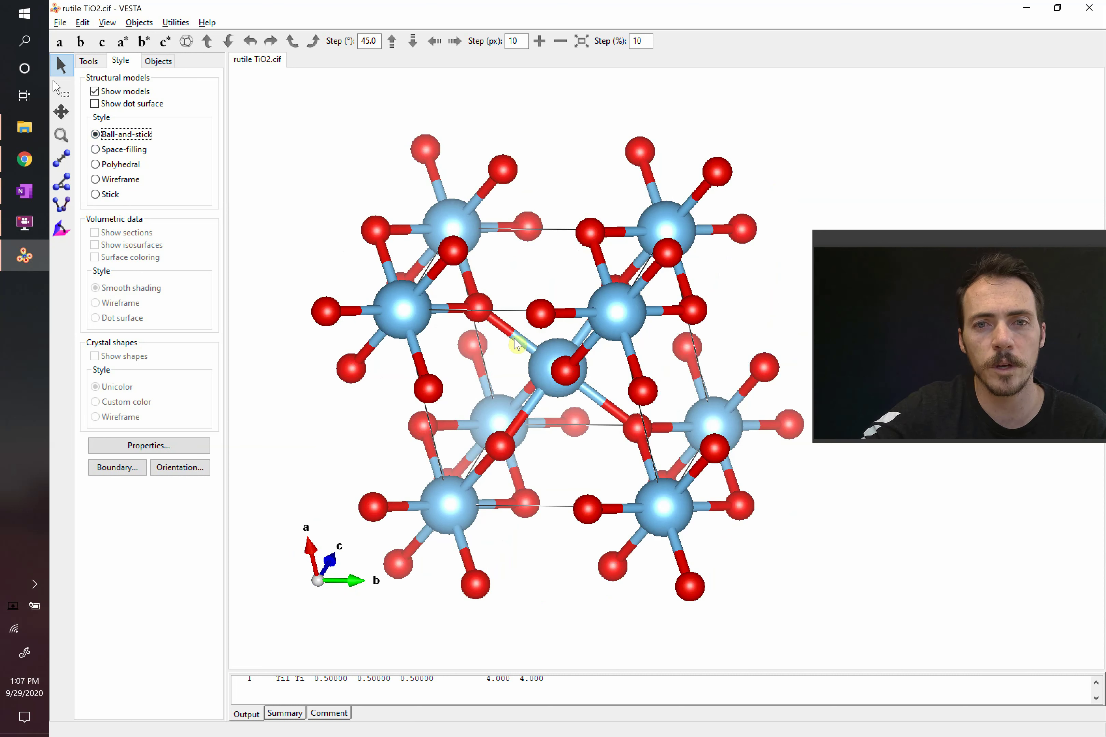
pyautogui.click(516, 342)
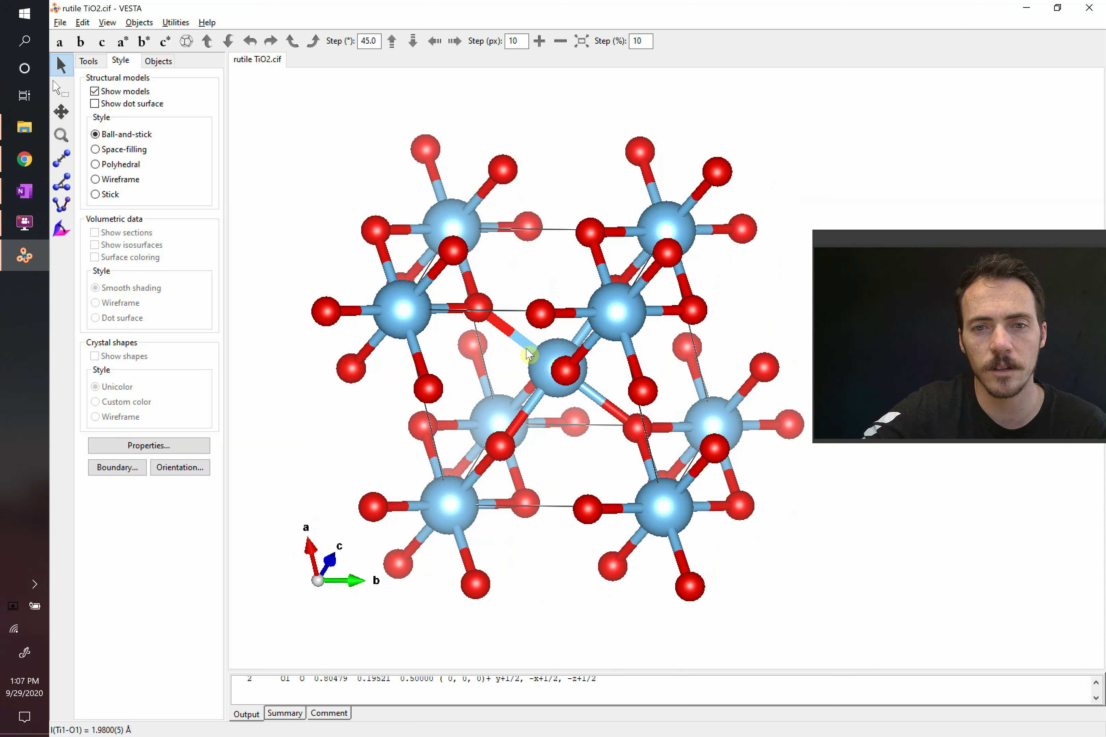
pyautogui.click(531, 415)
pyautogui.click(531, 415)
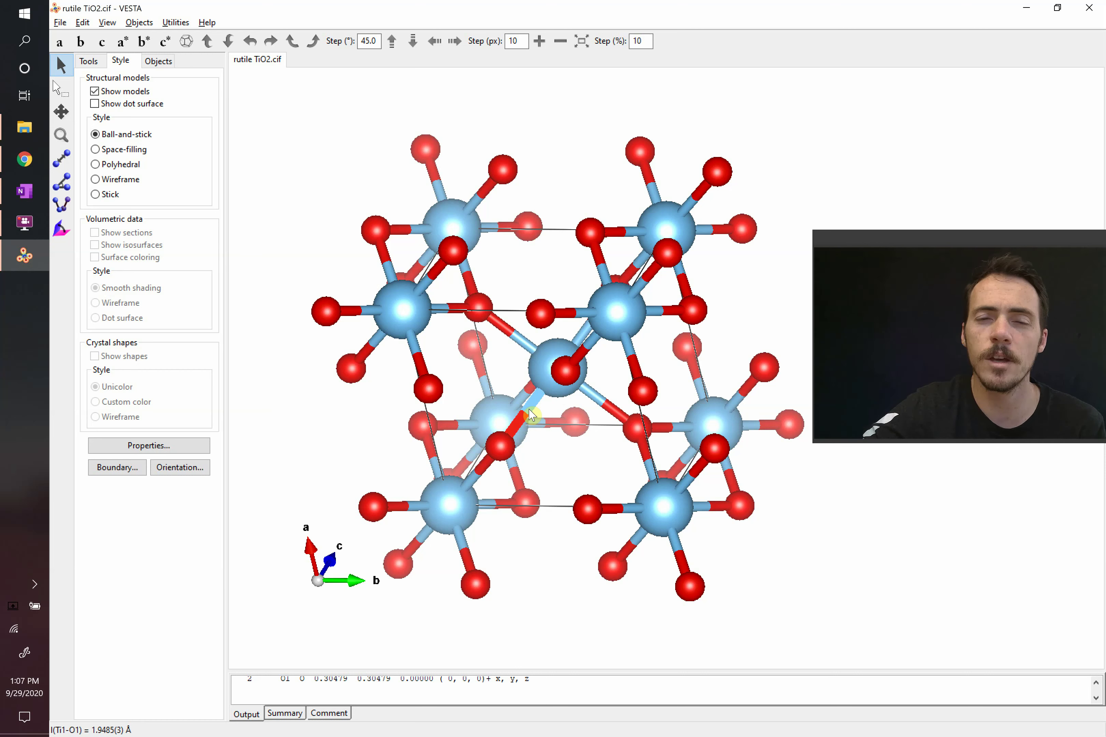
# - Show the structure as octahedra again, viewed down the c axis
pyautogui.click(120, 164)
pyautogui.moveTo(568, 353); pyautogui.dragTo(375, 358)
pyautogui.click(531, 417)
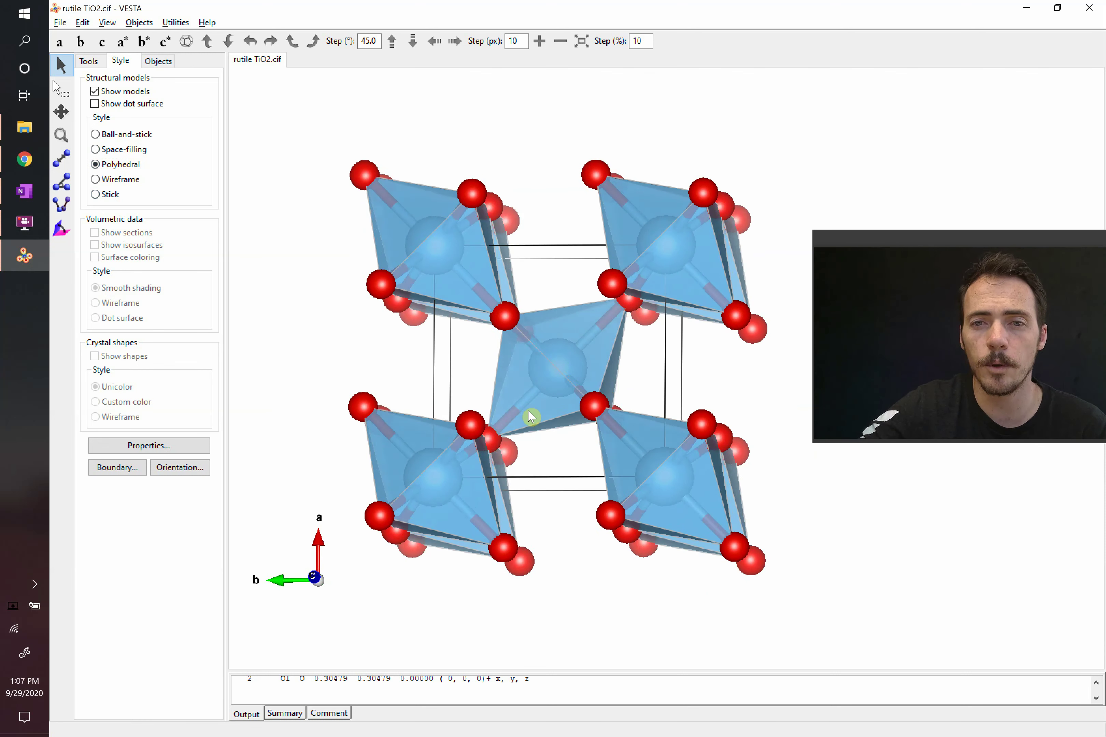